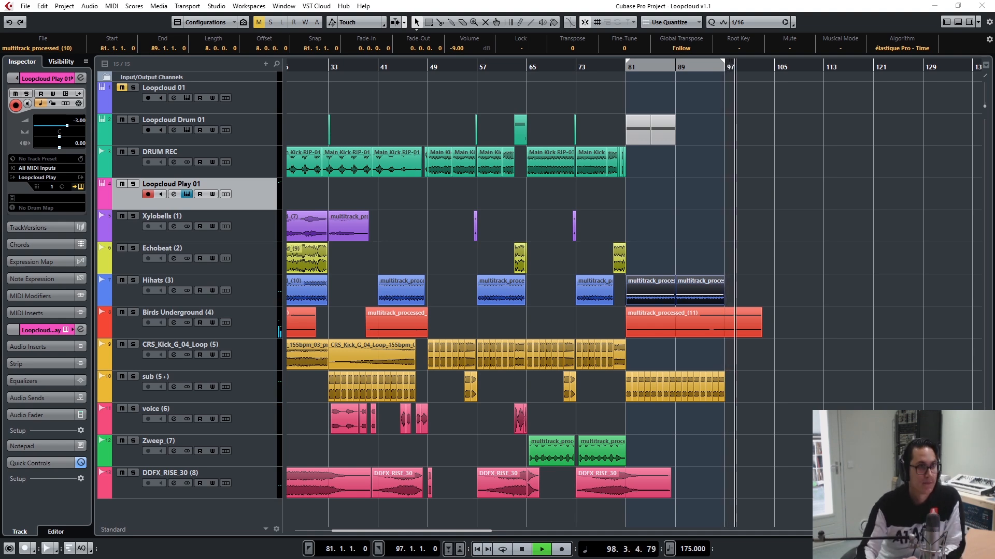
- Play the arrangement from bar 81 with the instrument window closed and cycle playback on for bars 81 to 97
click(802, 193)
key(KP_1)
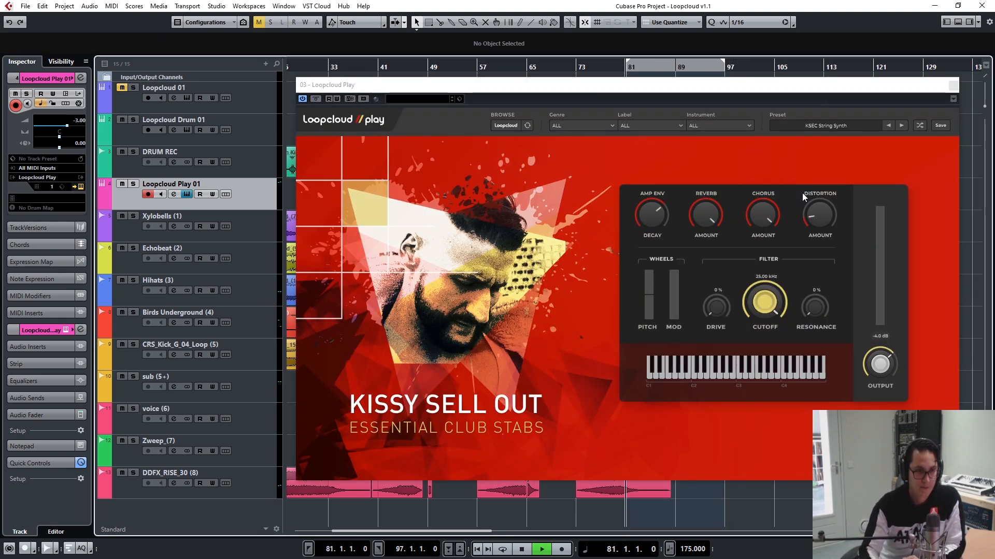
click(953, 84)
key(KP_Divide)
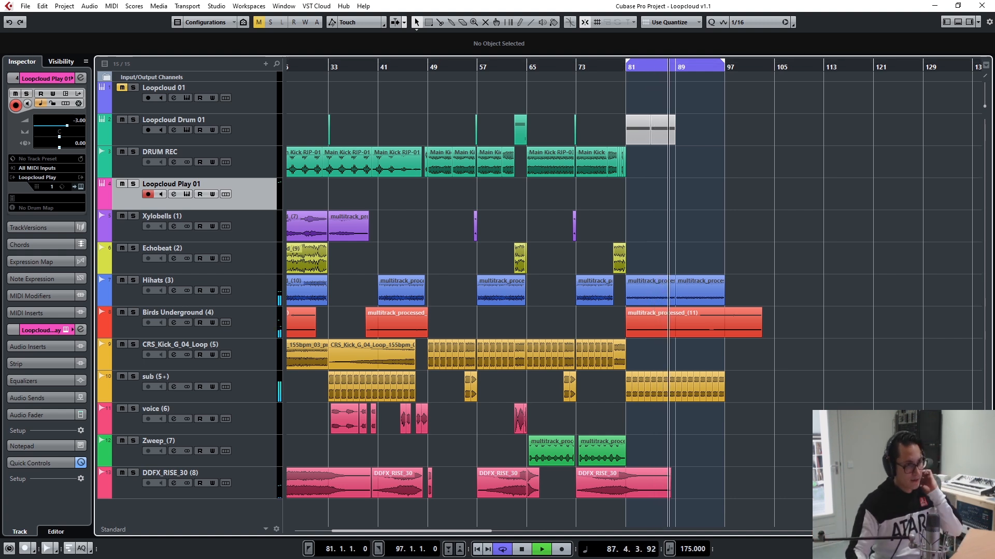
- Open the Loopcloud Play instrument and set the Loopcloud Play channel's volume to -6 dB in the MixConsole
click(188, 197)
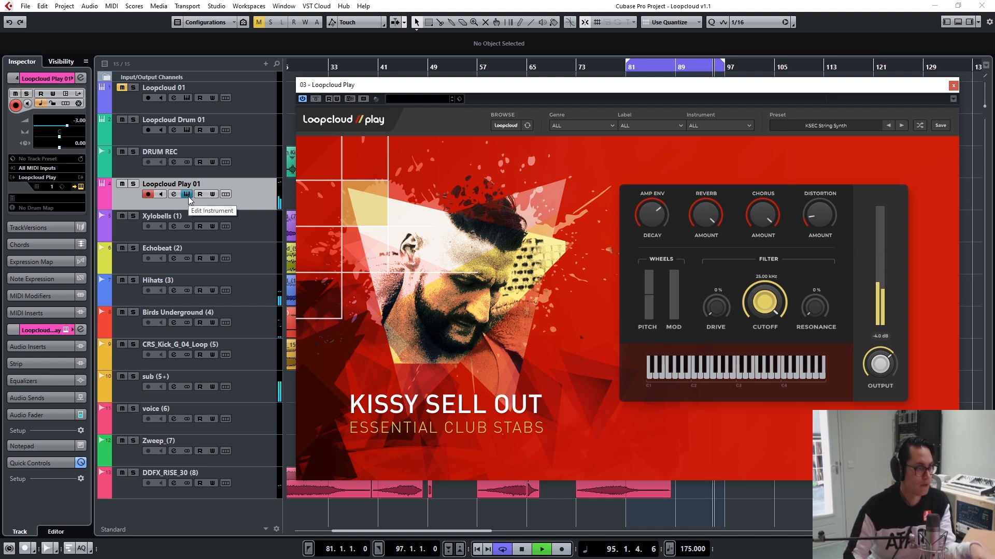
key(F3)
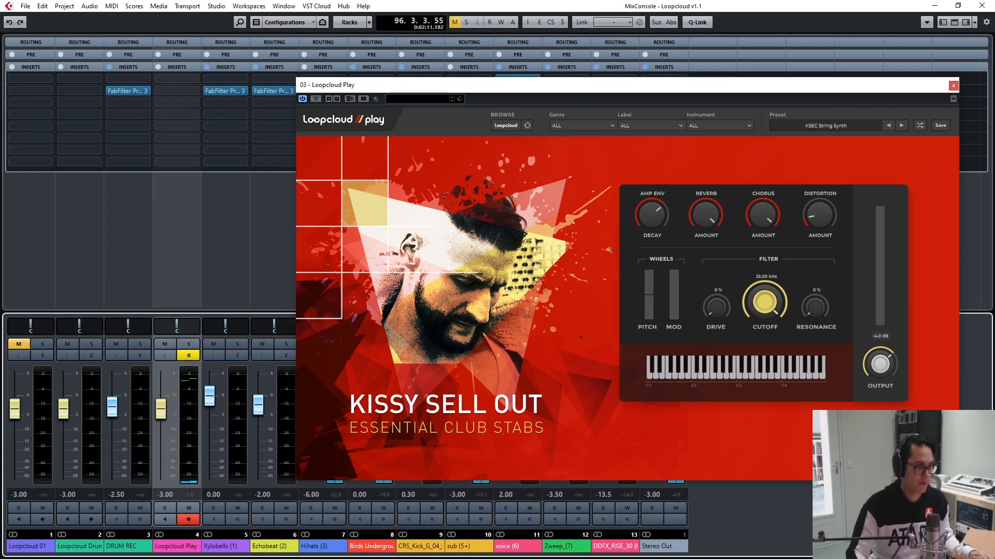
double_click(166, 495)
text(-6)
key(Return)
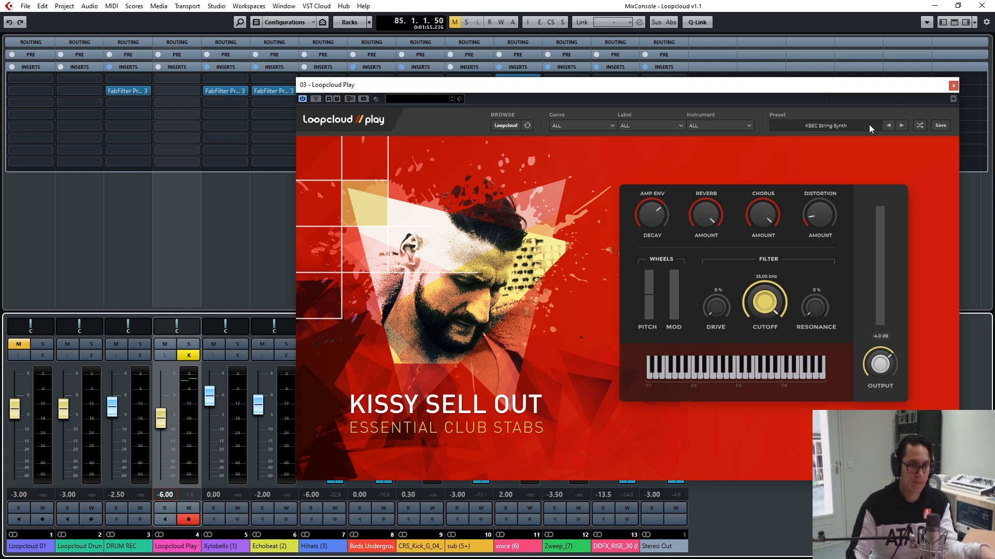
- Filter the Loopcloud Play presets by instrument PAD and audition the pad presets, settling on ISS Orch Pad
click(720, 126)
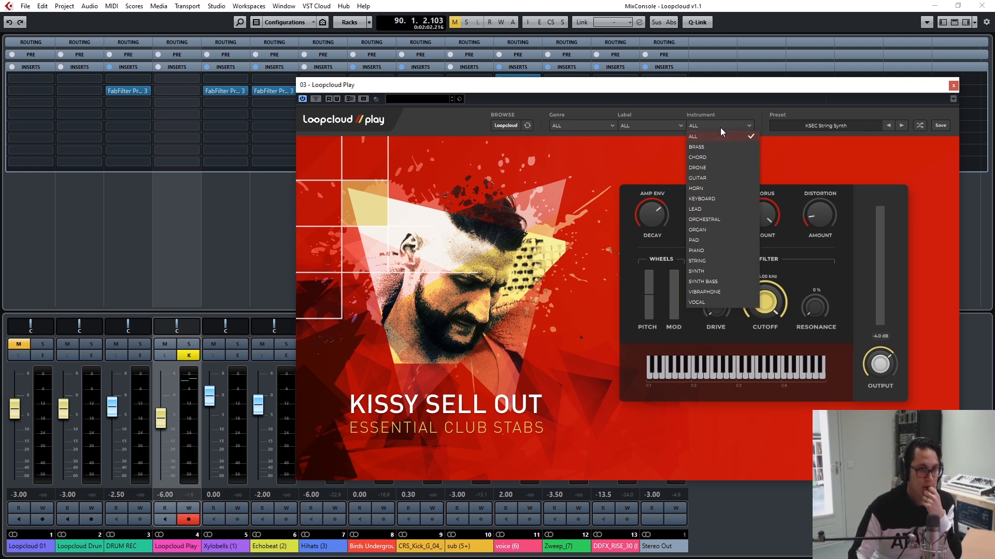
click(723, 241)
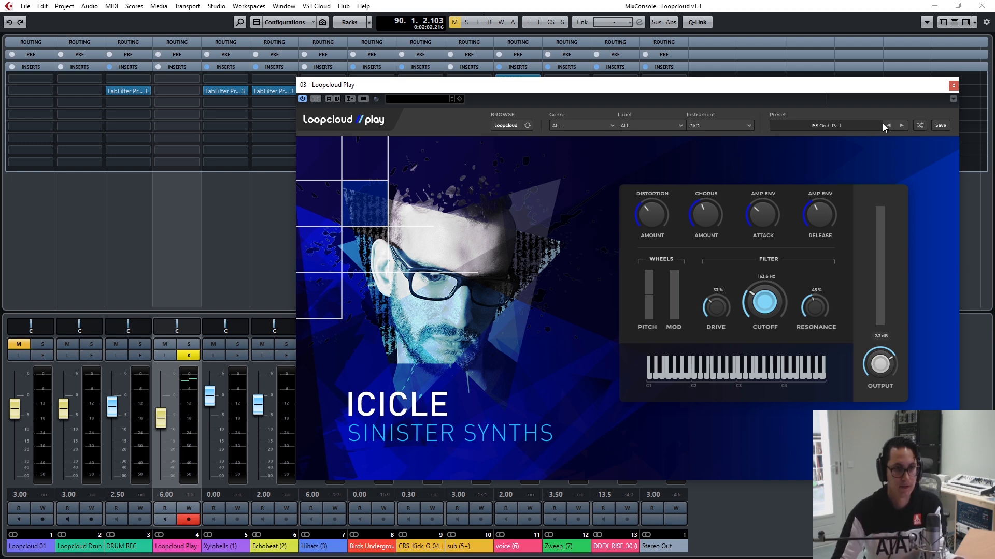
click(901, 125)
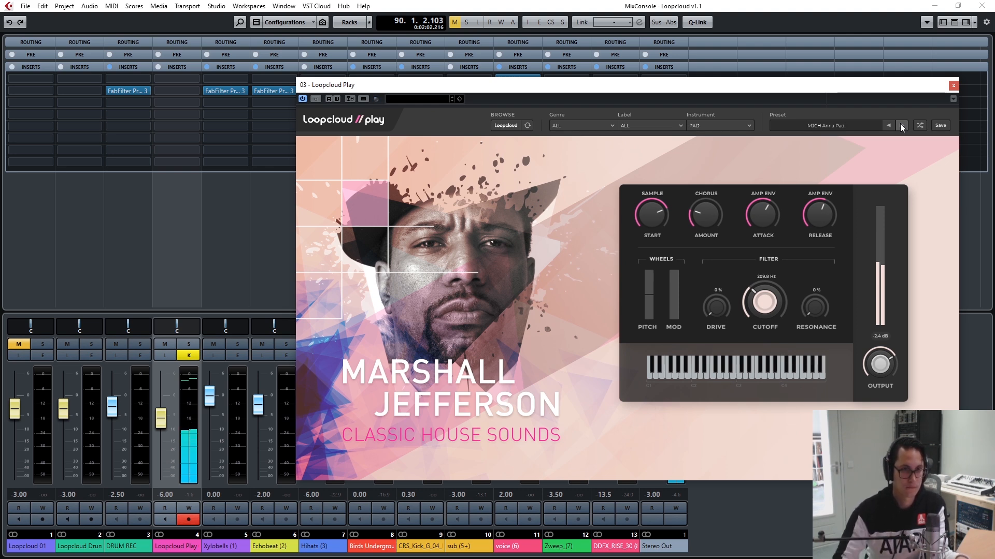
click(901, 126)
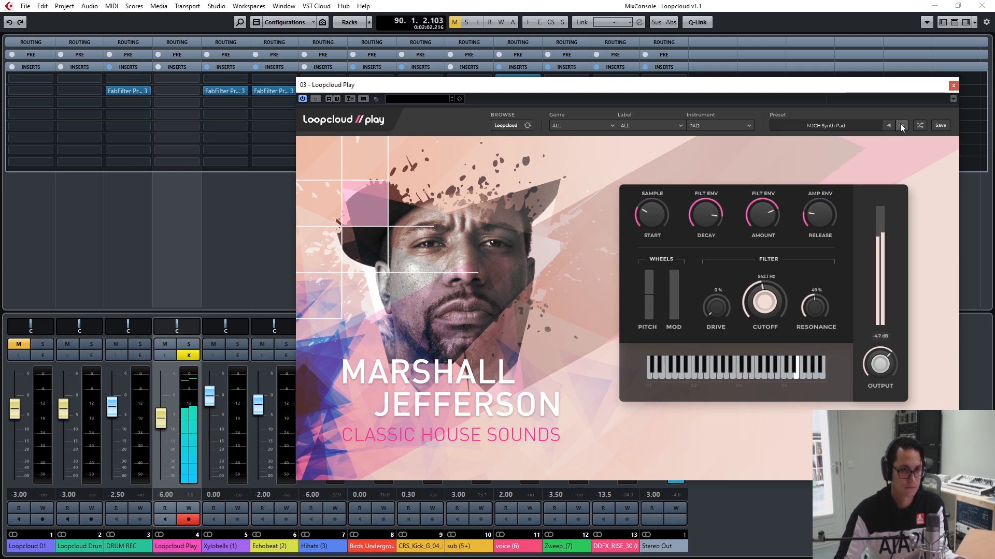
click(901, 126)
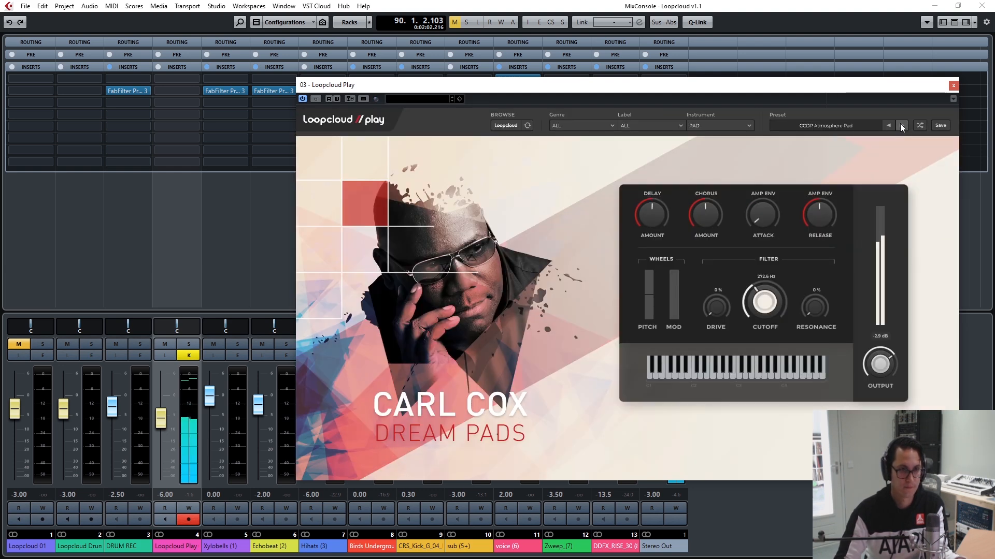
click(901, 125)
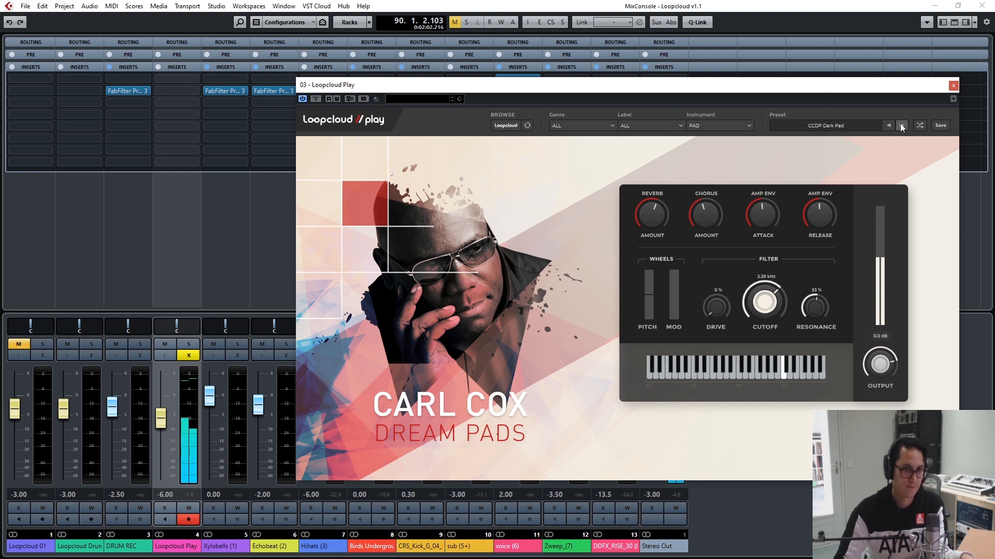
click(901, 125)
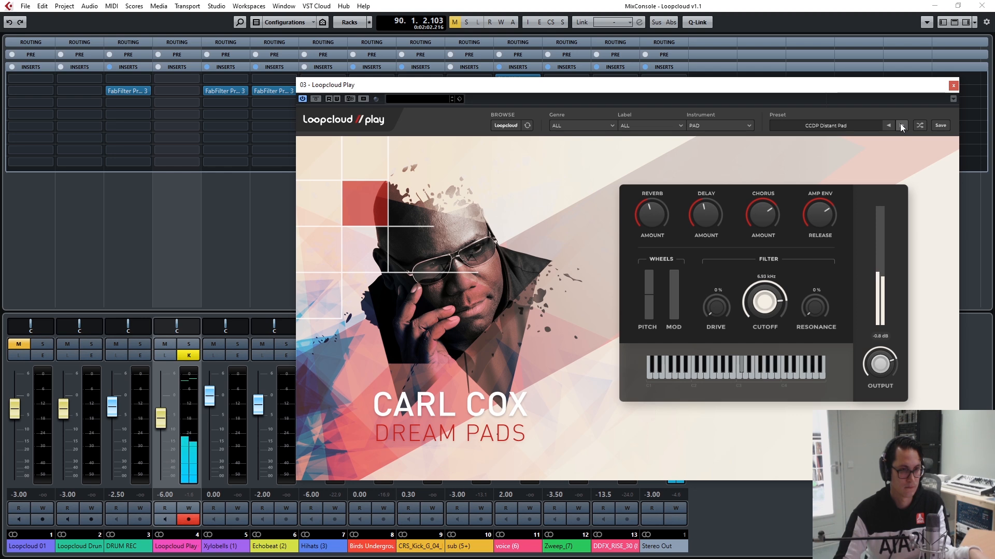
click(901, 125)
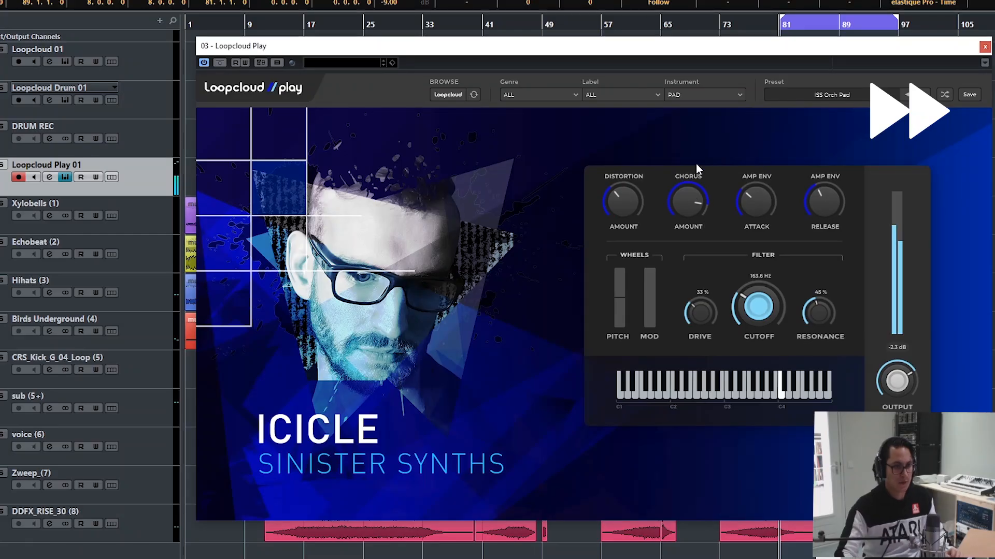
- Raise ISS Orch Pad's chorus, attack and distortion, and set cutoff to 130.2 Hz, drive to 35 % and resonance to 34 %
drag(696, 164, 697, 167)
drag(755, 221, 752, 207)
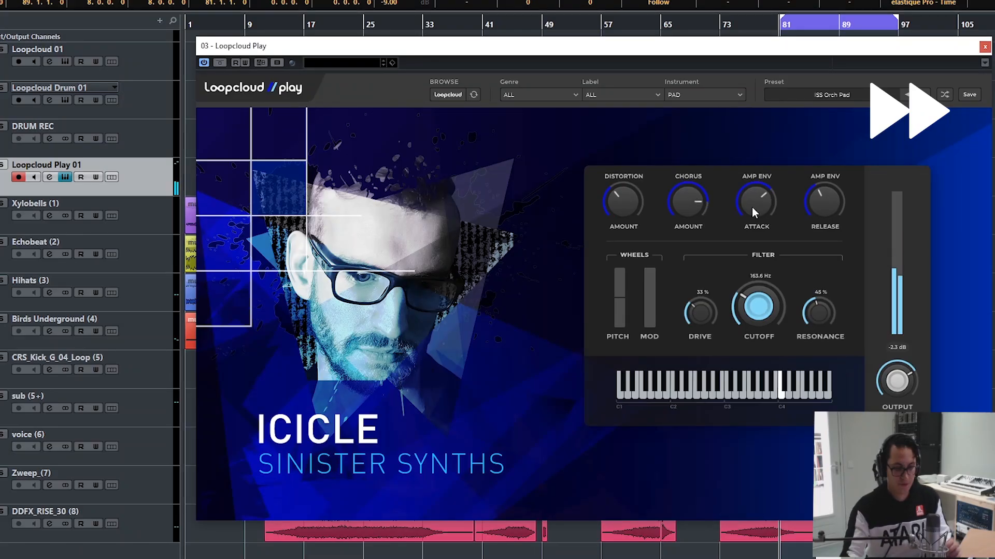
mouse_move(760, 298)
mouse_down()
mouse_move(762, 244)
mouse_move(761, 314)
mouse_up()
mouse_move(699, 322)
mouse_down()
mouse_move(702, 346)
mouse_move(702, 319)
mouse_up()
drag(819, 305, 816, 321)
drag(760, 307, 759, 295)
drag(771, 193, 769, 167)
drag(692, 205, 613, 167)
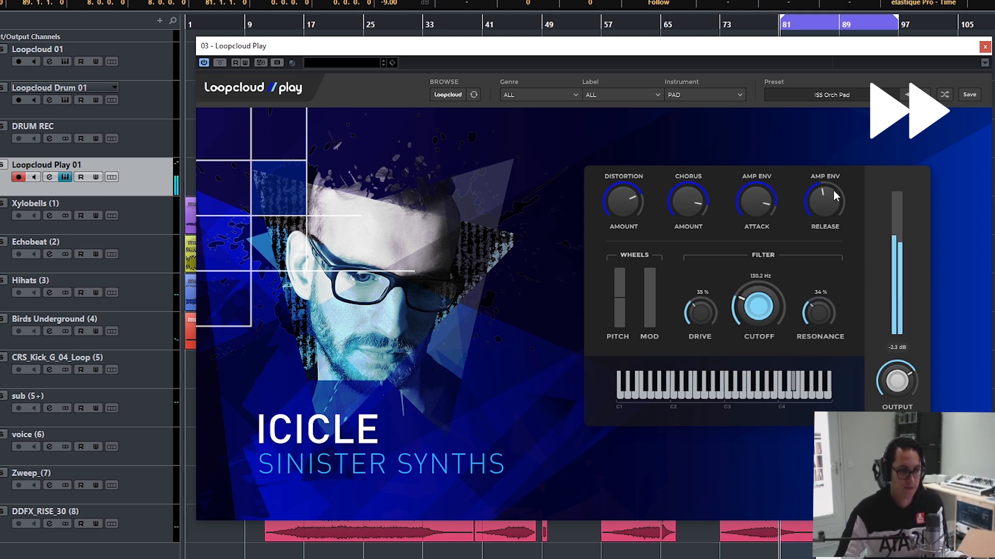
click(985, 48)
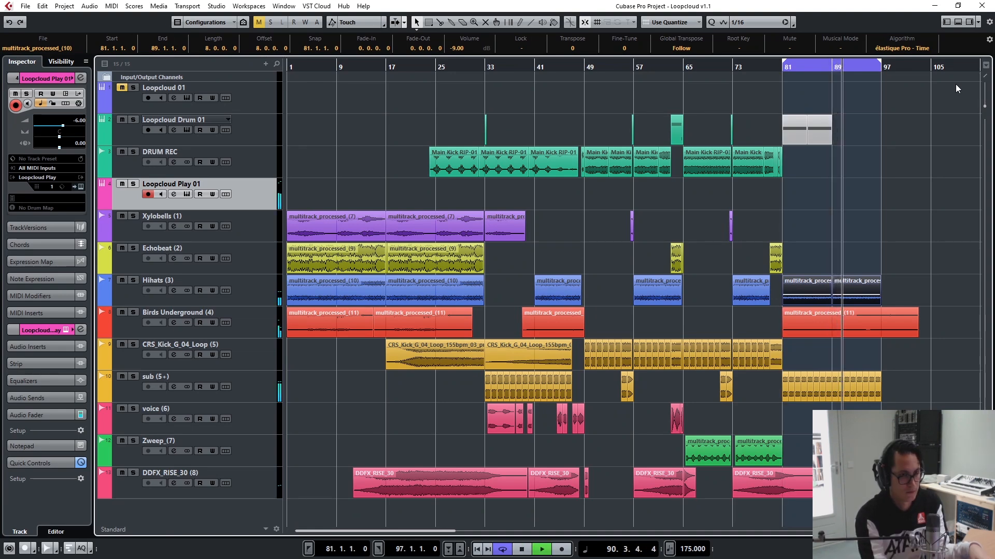
key(space)
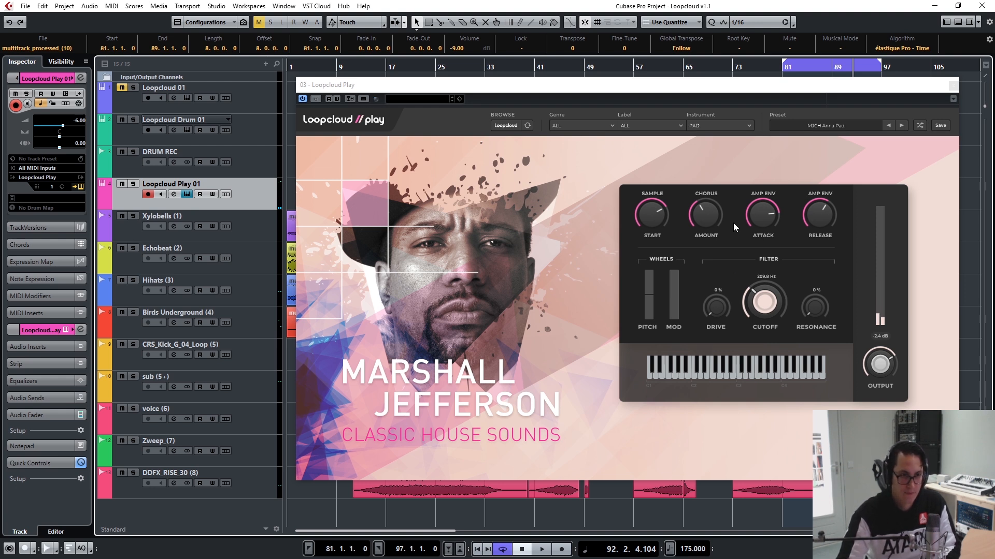
- Set the MJCH Anna Pad preset's filter cutoff to 94.38 Hz and drive to 23 %, closing the instrument window
click(697, 216)
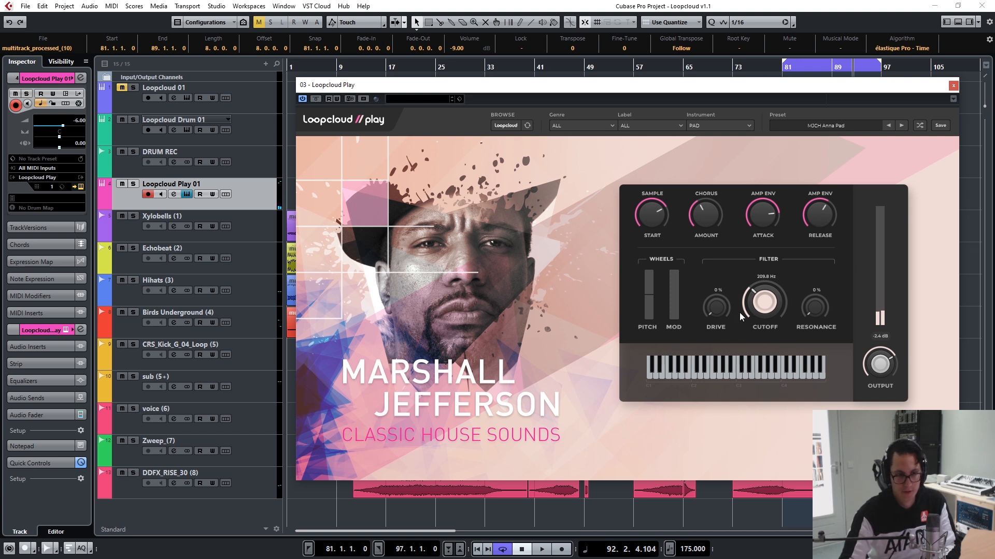
drag(764, 305, 705, 216)
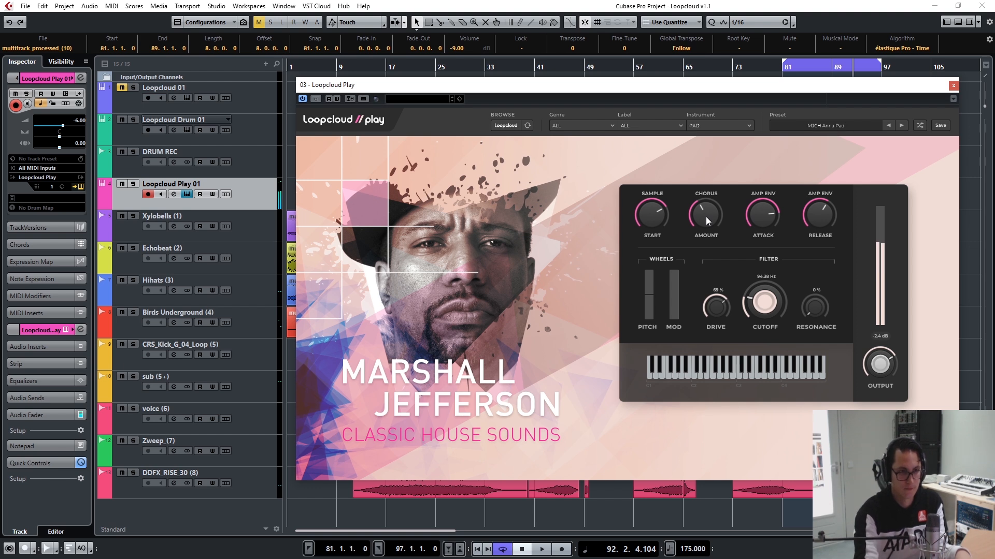
drag(727, 313, 723, 272)
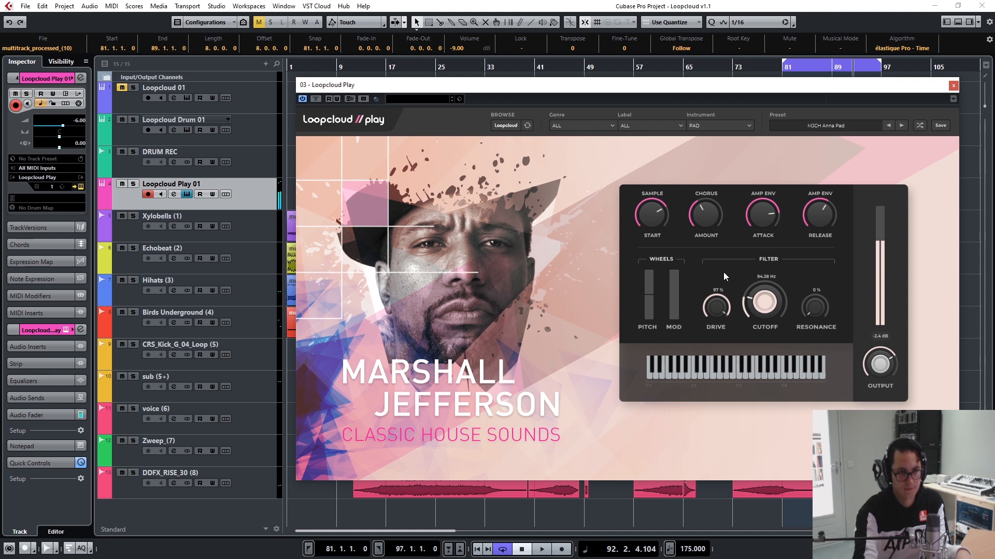
drag(723, 272, 709, 528)
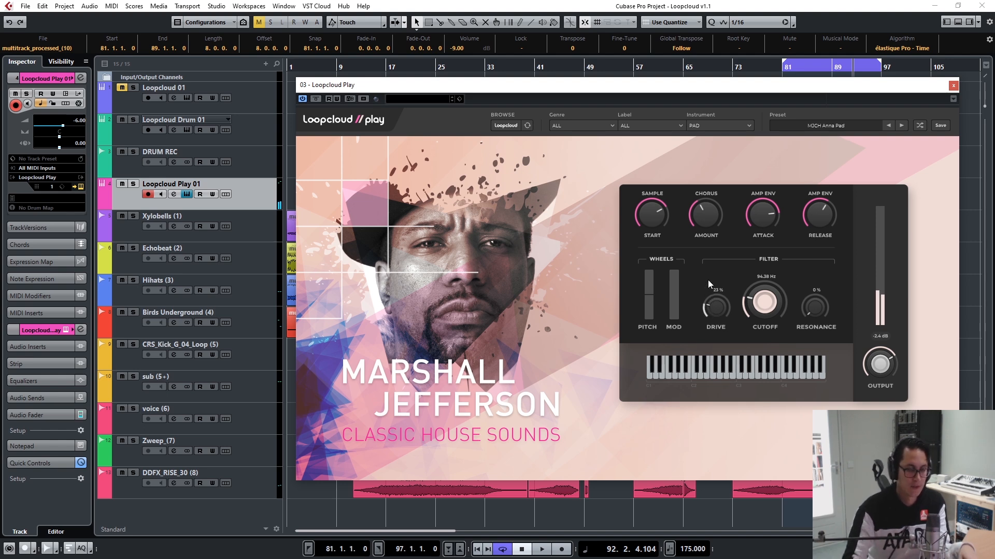
click(953, 86)
key(space)
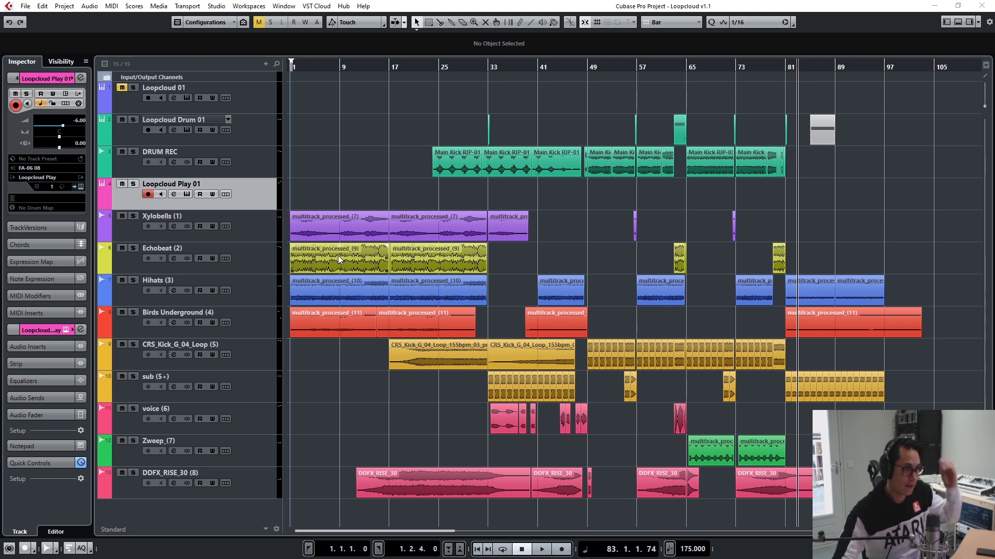
- Check the transpose value of the first Xylobells clip
click(336, 230)
click(371, 181)
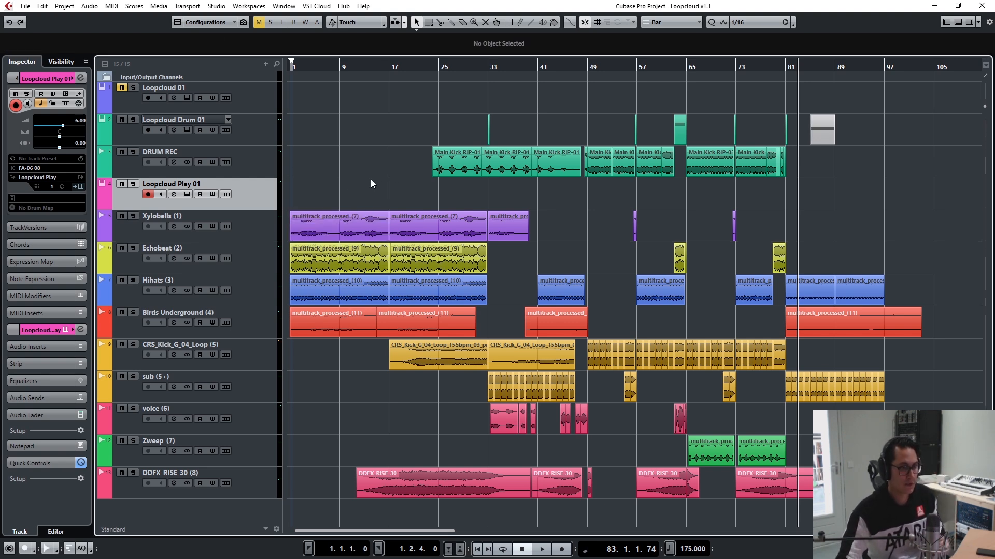
click(354, 225)
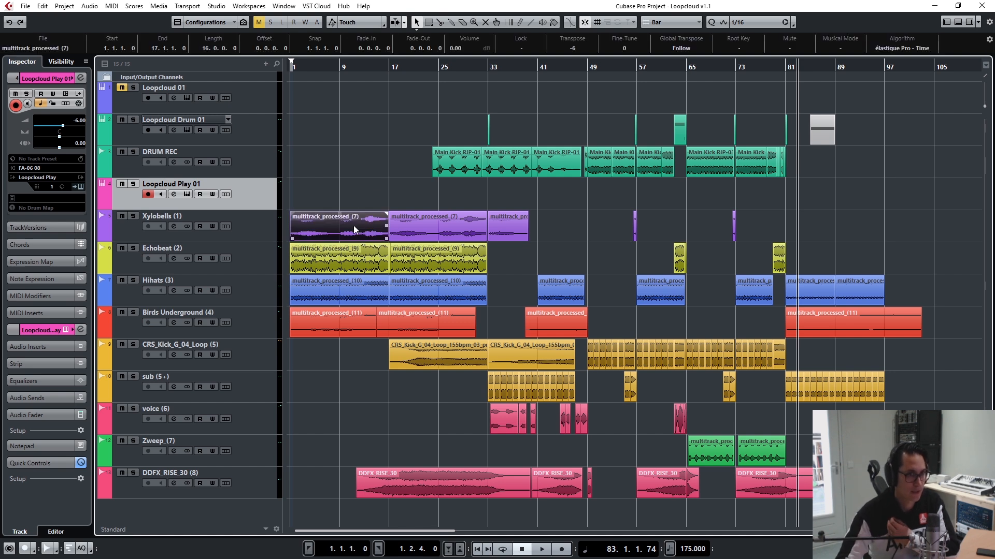
click(379, 201)
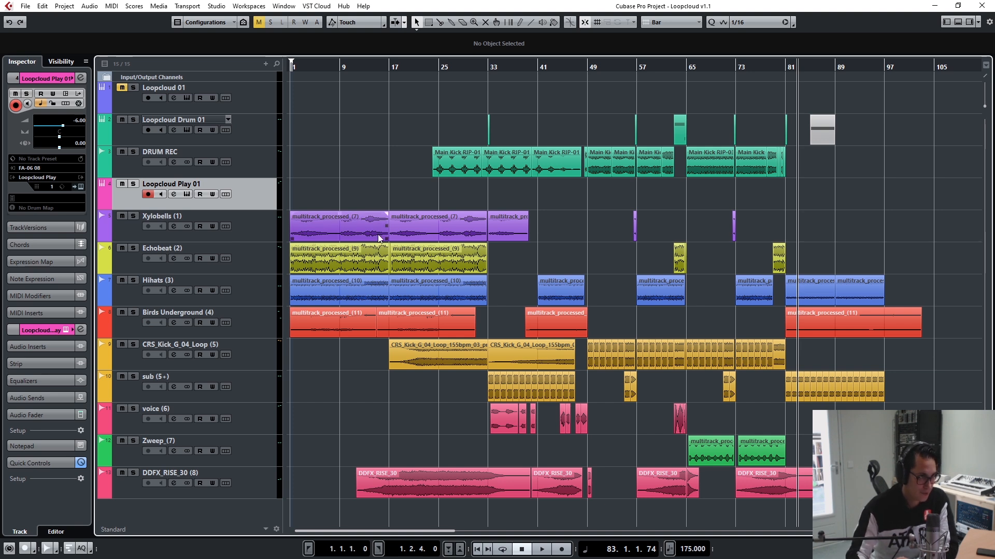
- Solo the Xylobells track and play it from bar 1 to hear its melody alone
click(251, 237)
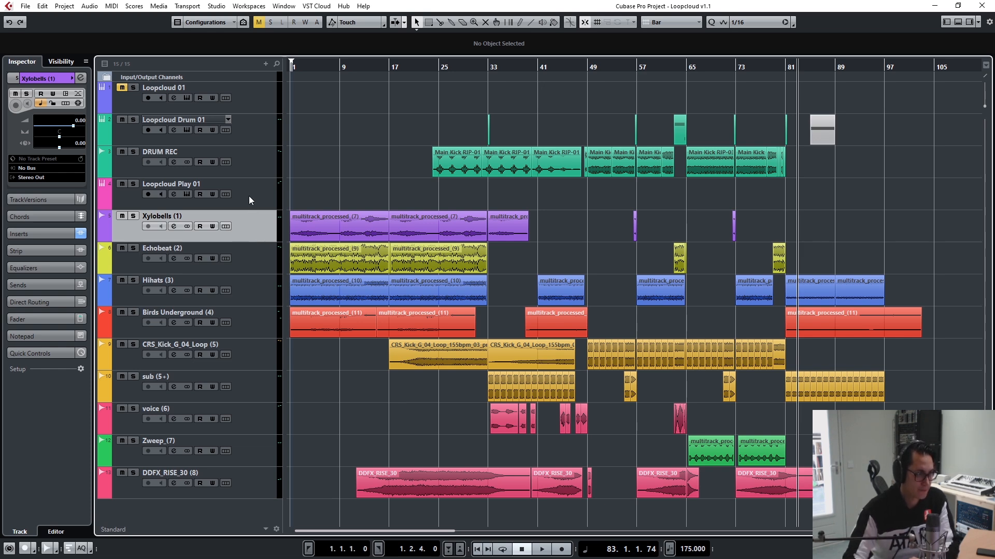
click(249, 199)
click(256, 233)
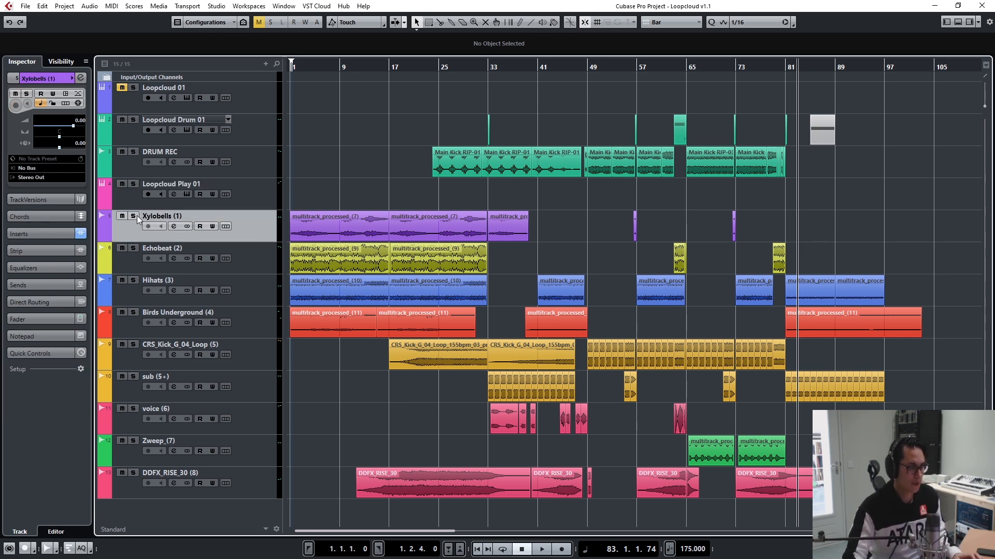
click(133, 217)
click(291, 68)
key(space)
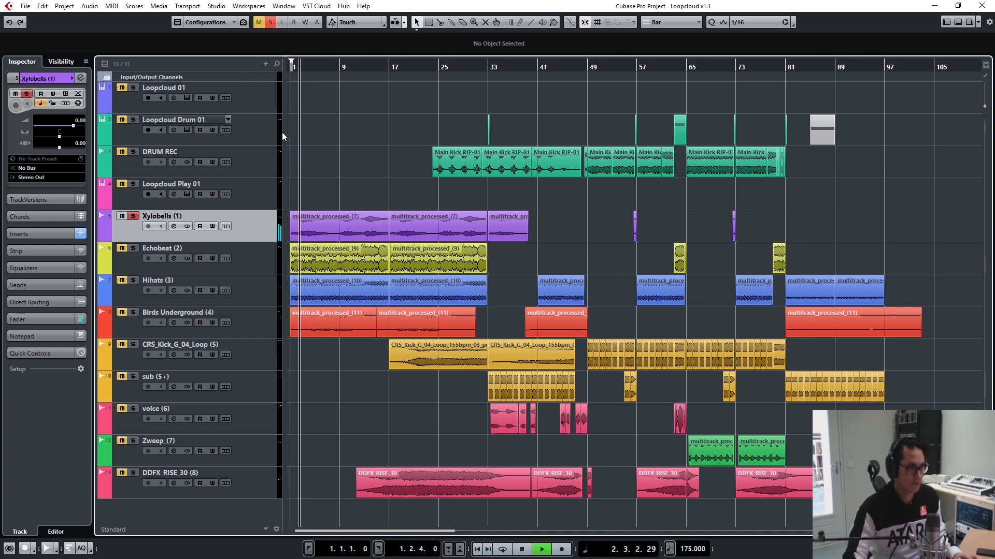
- Record a MIDI part on the Loopcloud Play 01 track starting at bar 79, with all tracks unsoloed
click(240, 195)
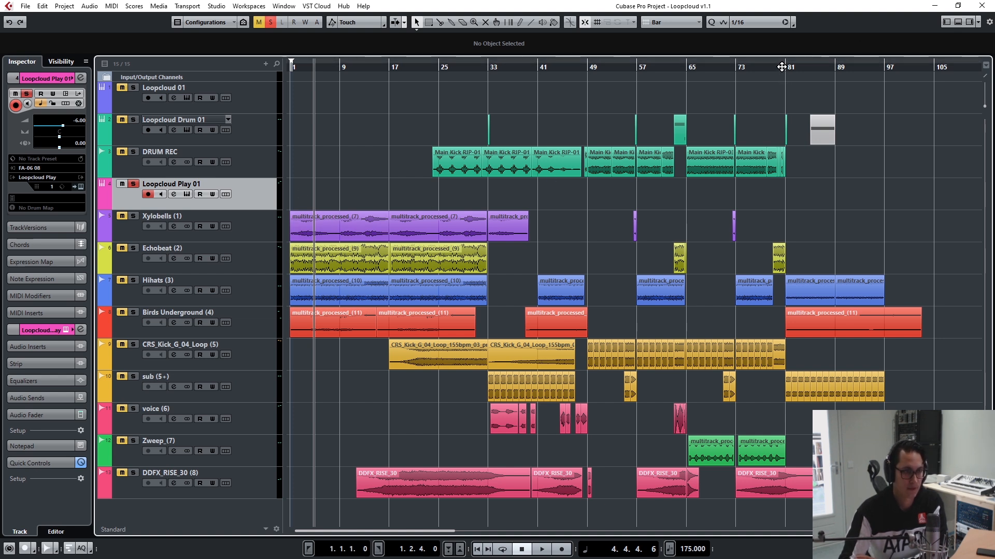
mouse_move(781, 66)
mouse_down()
mouse_move(762, 69)
mouse_move(773, 71)
mouse_up()
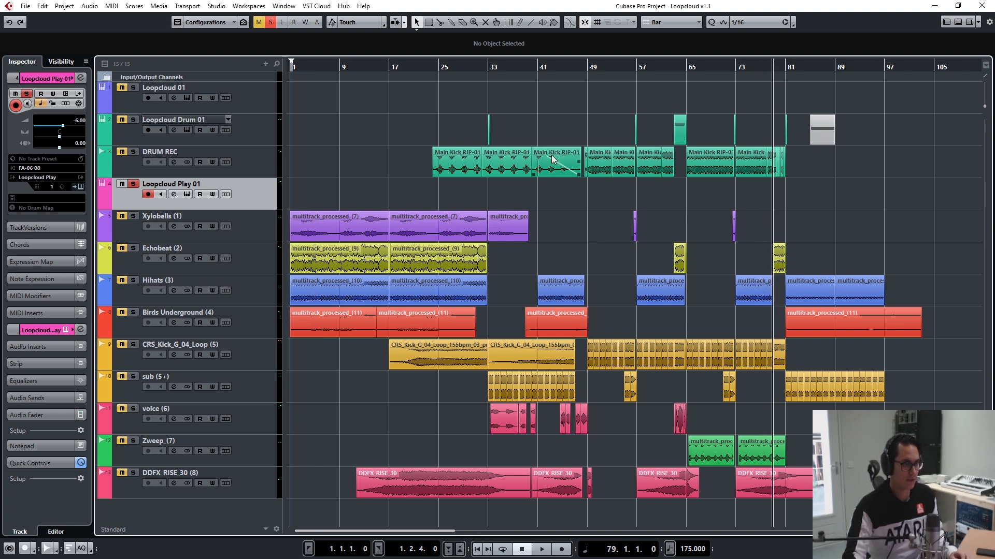
click(298, 313)
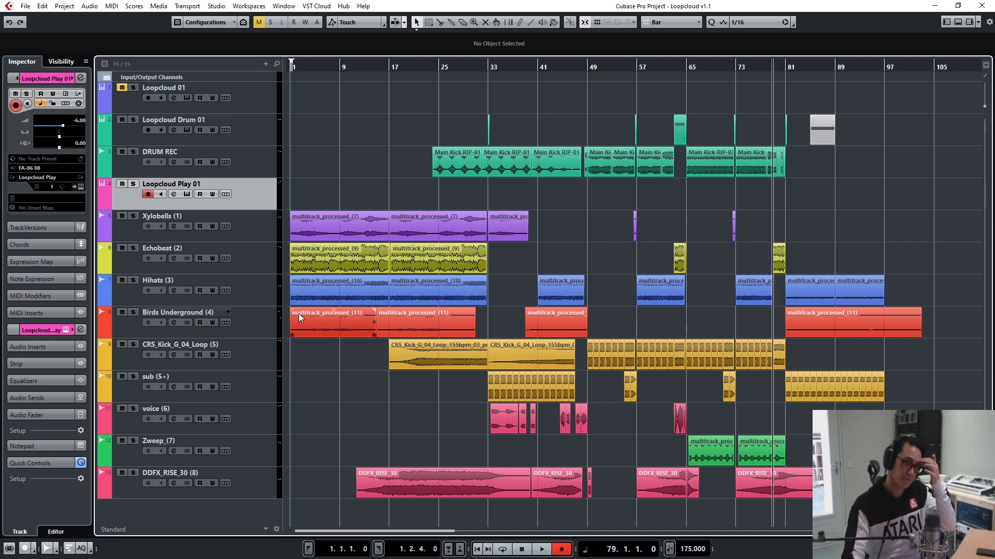
key(space)
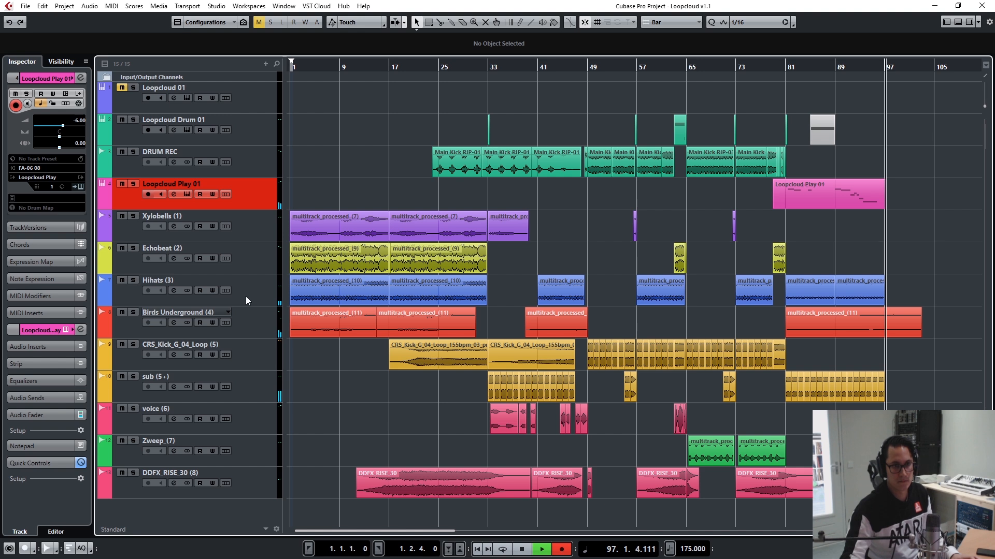
key(space)
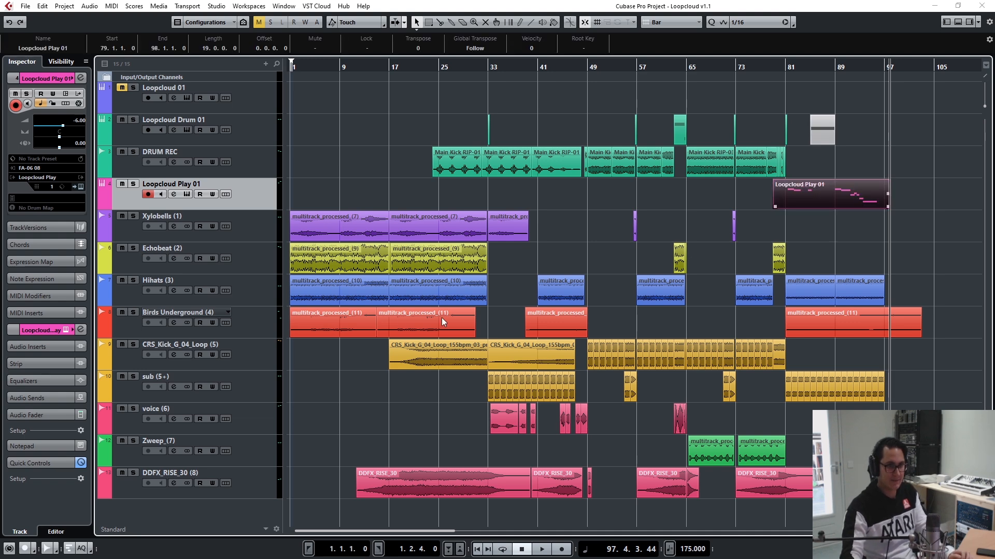
- Transpose the last note of the recorded Loopcloud Play 01 part up one octave to G5 and listen to it
key(Return)
key(1)
drag(765, 254, 742, 327)
key(shift+Up)
click(475, 66)
key(space)
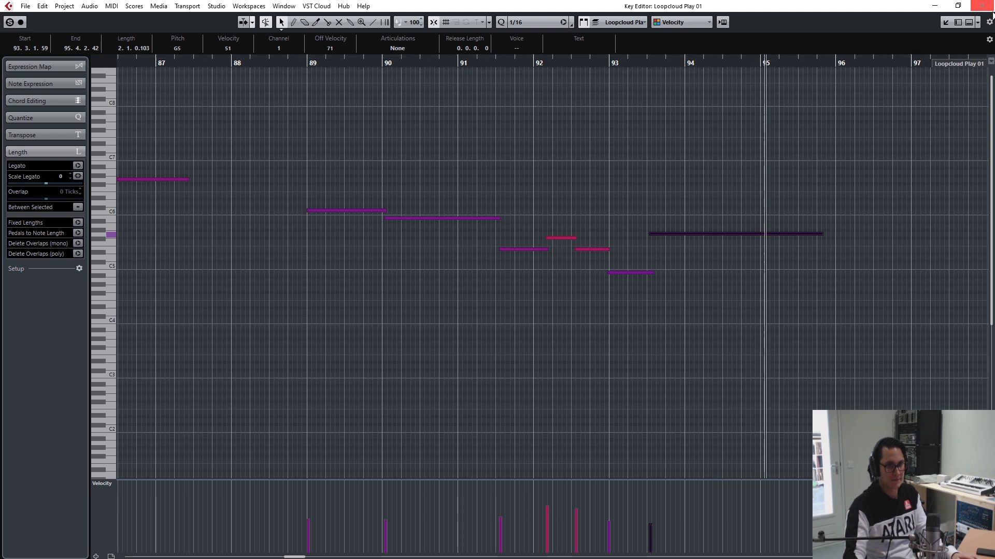
- Close the Key Editor and play the arrangement from bar 79
click(982, 6)
click(773, 67)
key(space)
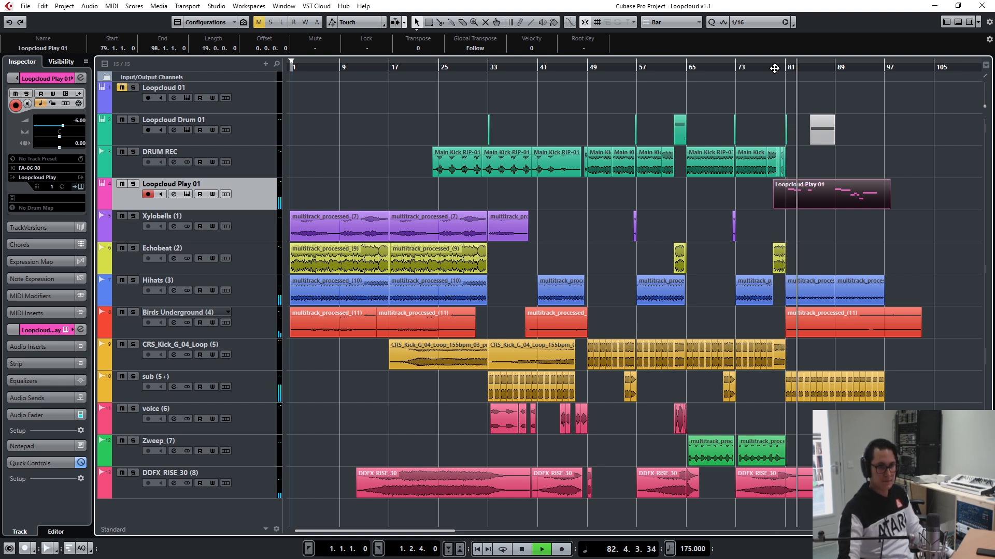
- Delete the muted Loopcloud Drum 01 part at bar 85, copy the short part from bar 81 to bar 89, and stop playback
click(814, 131)
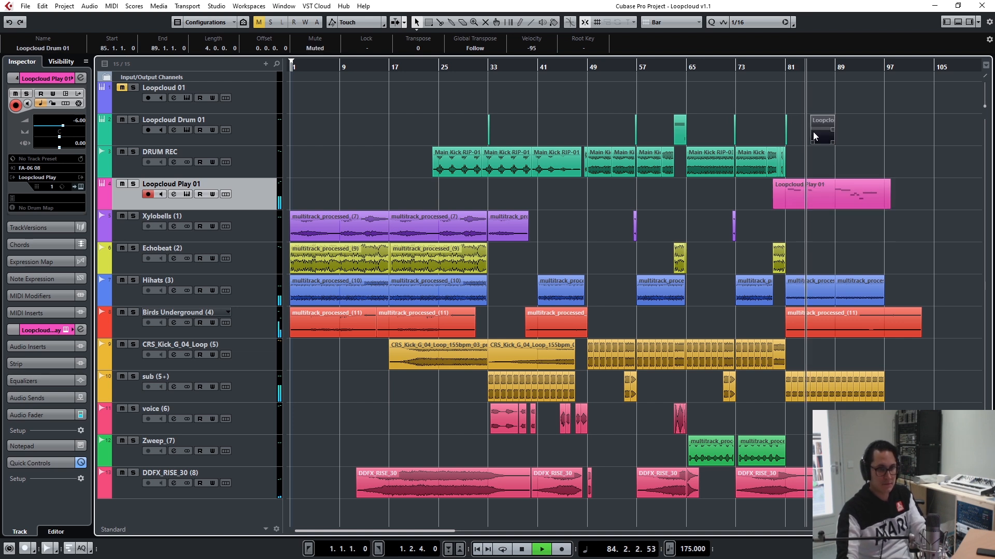
key(Delete)
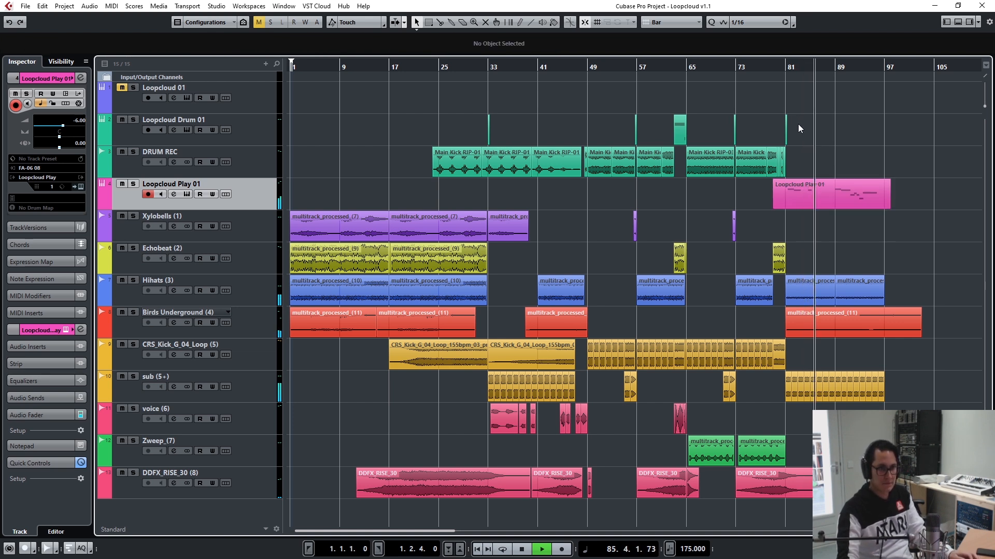
drag(785, 128, 835, 130)
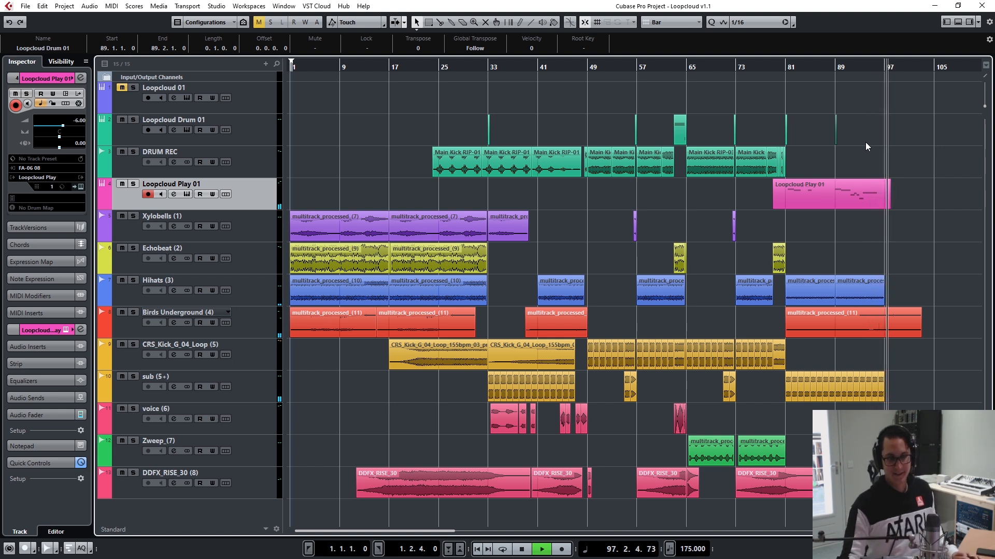
key(space)
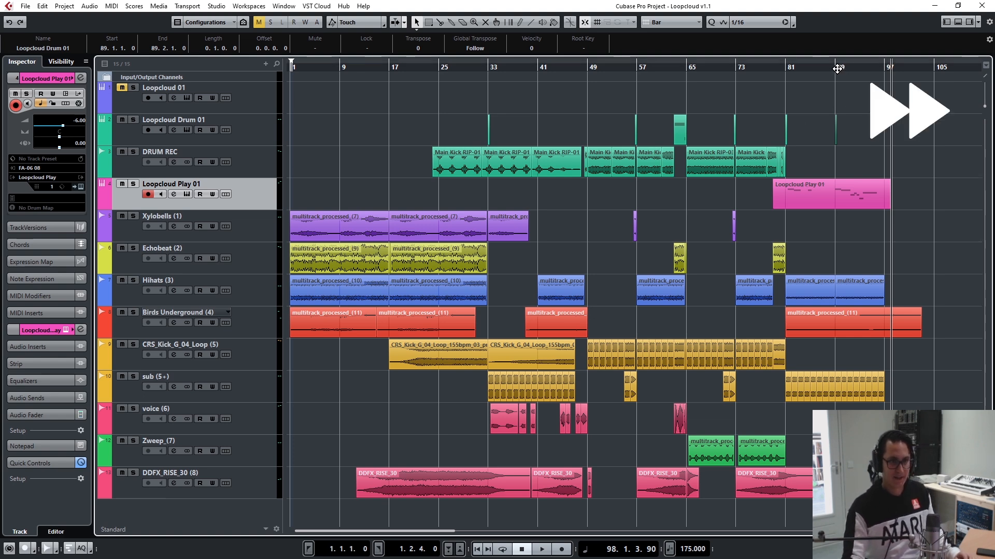
- Split the Loopcloud Play 01 part at bar 89 and nudge the second half later so it ends at 98.1.3.98, listening to the timing
drag(839, 67, 837, 95)
alt+click(518, 205)
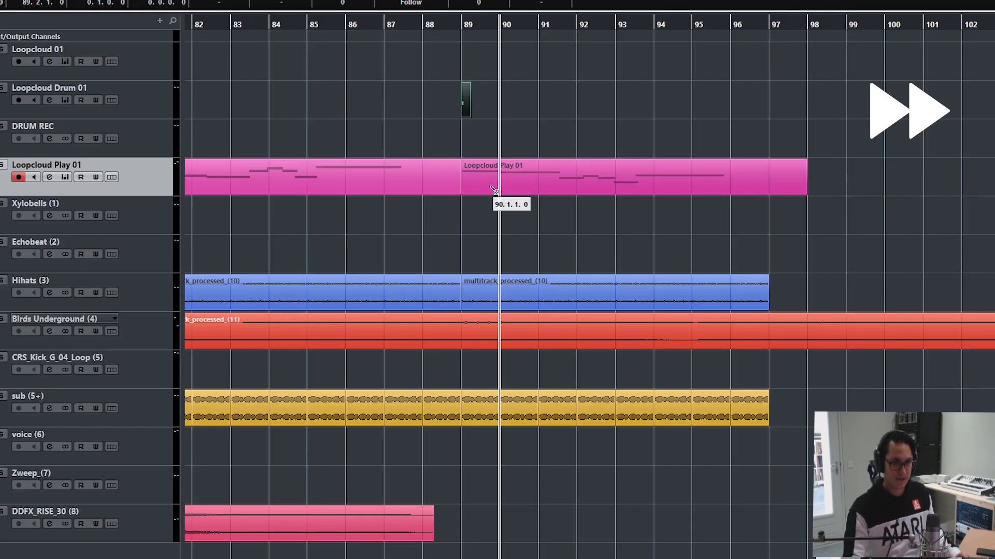
click(493, 190)
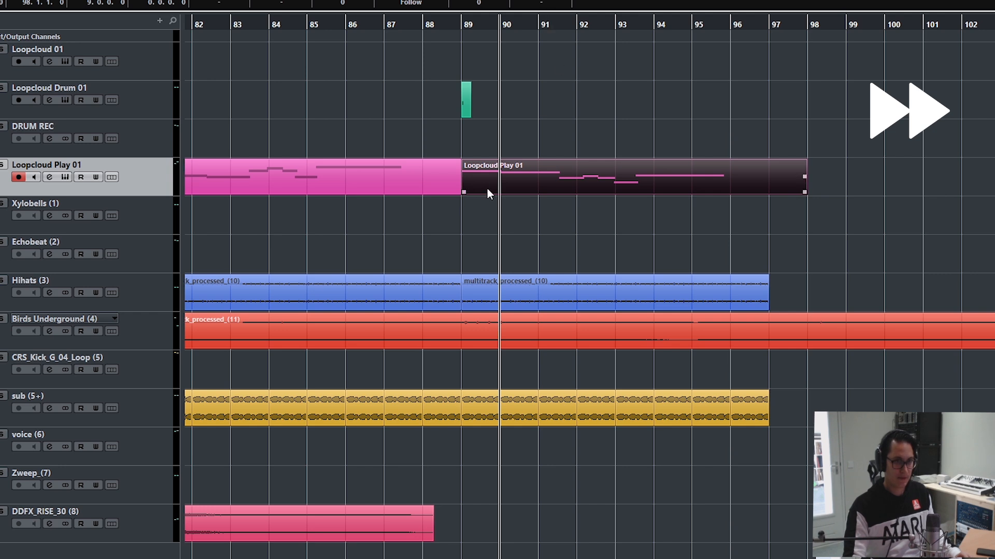
drag(486, 192, 497, 195)
click(388, 25)
key(space)
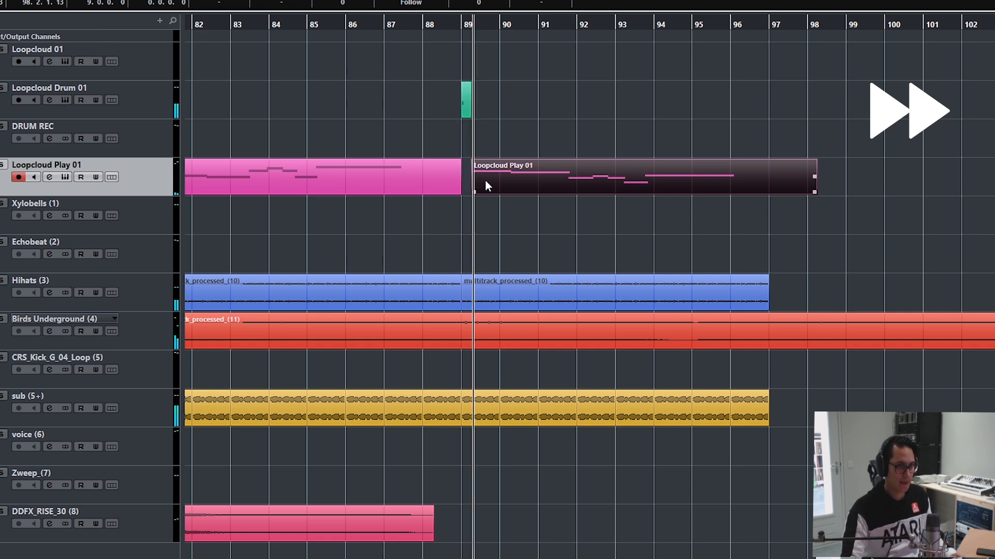
drag(484, 181, 482, 181)
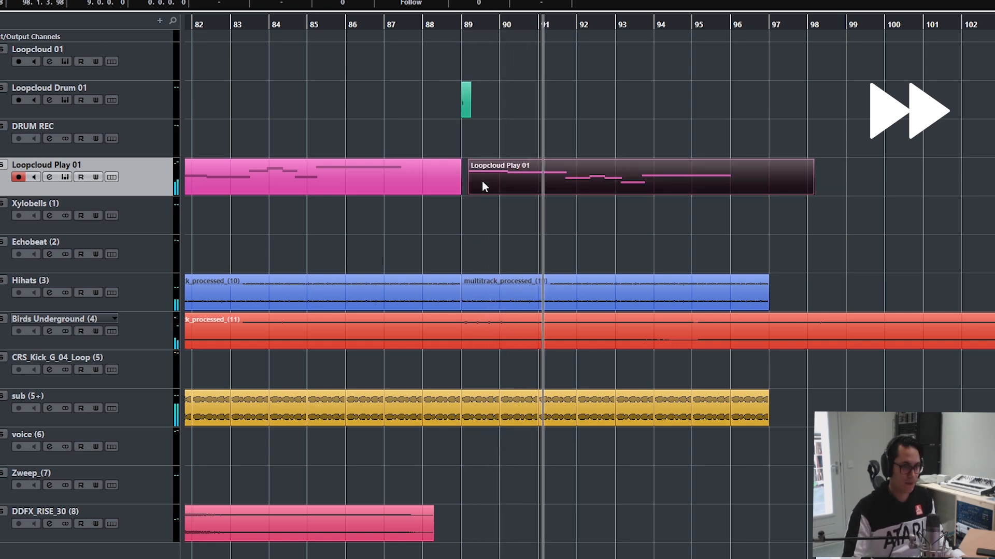
- Inspect the pad preset and knob settings in the Loopcloud Play instrument of the Loopcloud Play 01 track, and close it
scroll(589, 286, left, 1)
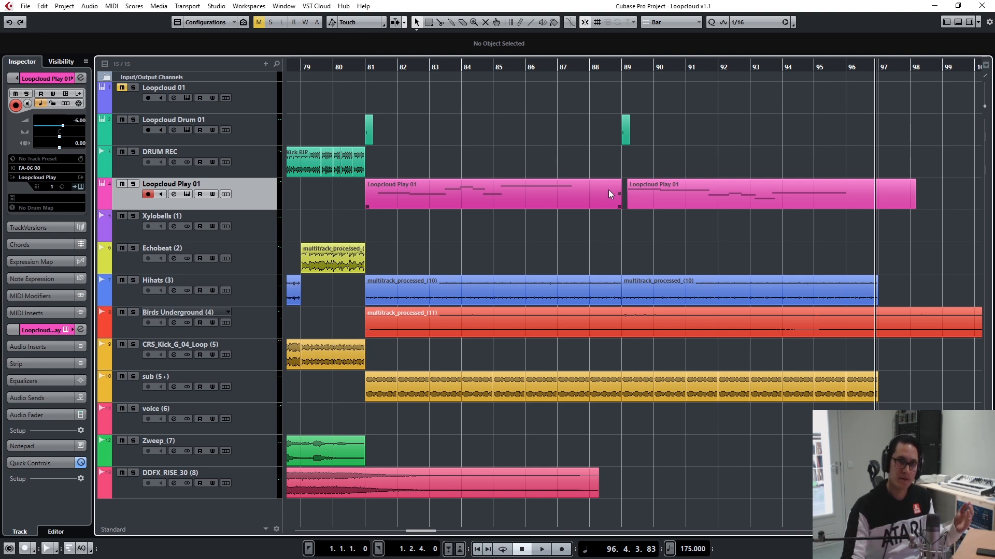
click(190, 195)
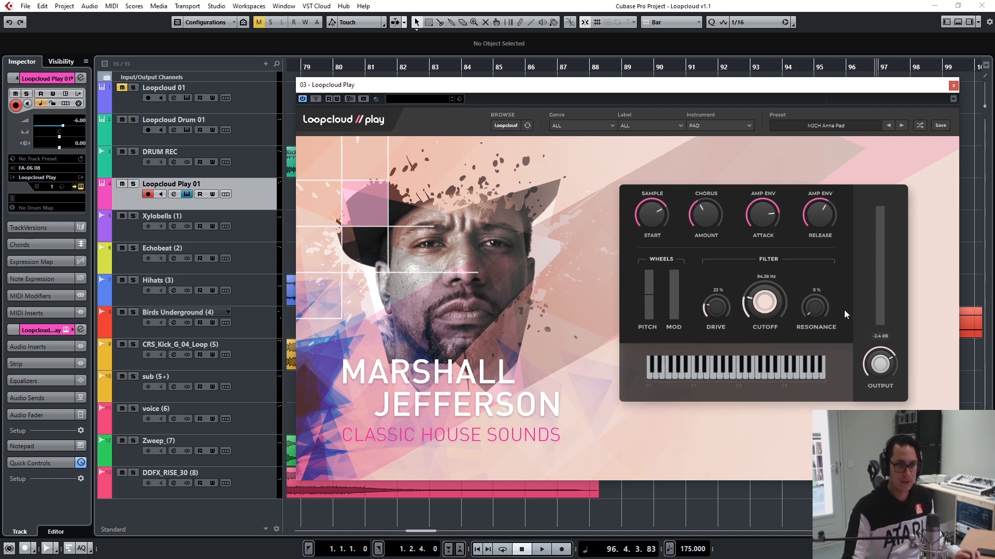
click(953, 86)
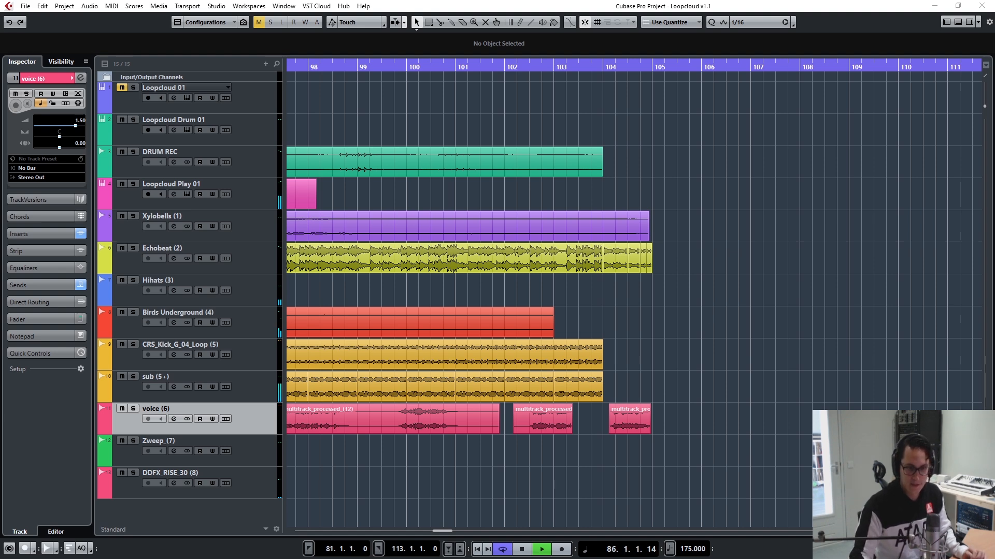
- Listen to the breakdown and closing section of the arrangement past bar 105, keeping all its parts in view, and stop playback
key(g)
key(g)
key(g)
key(g)
key(g)
key(g)
key(g)
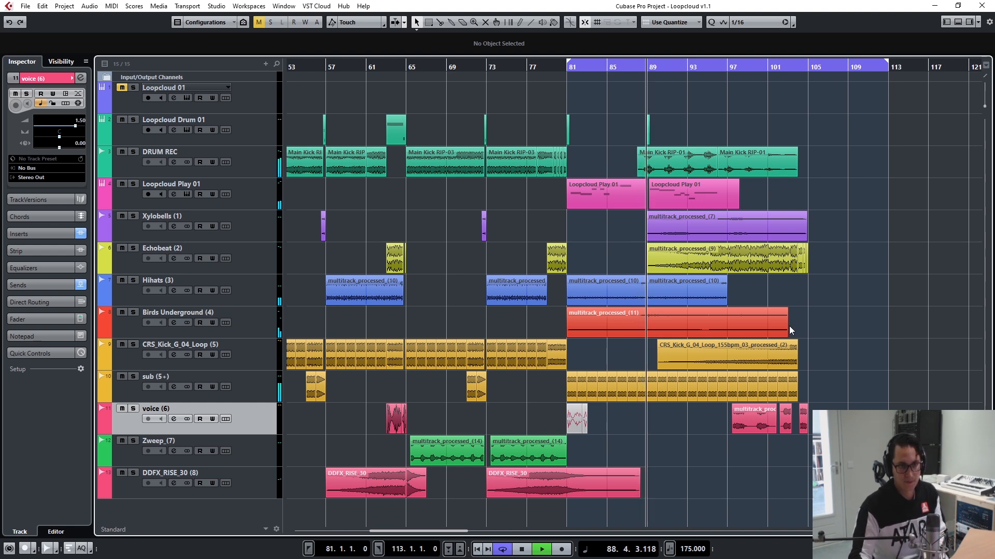
key(h)
key(h)
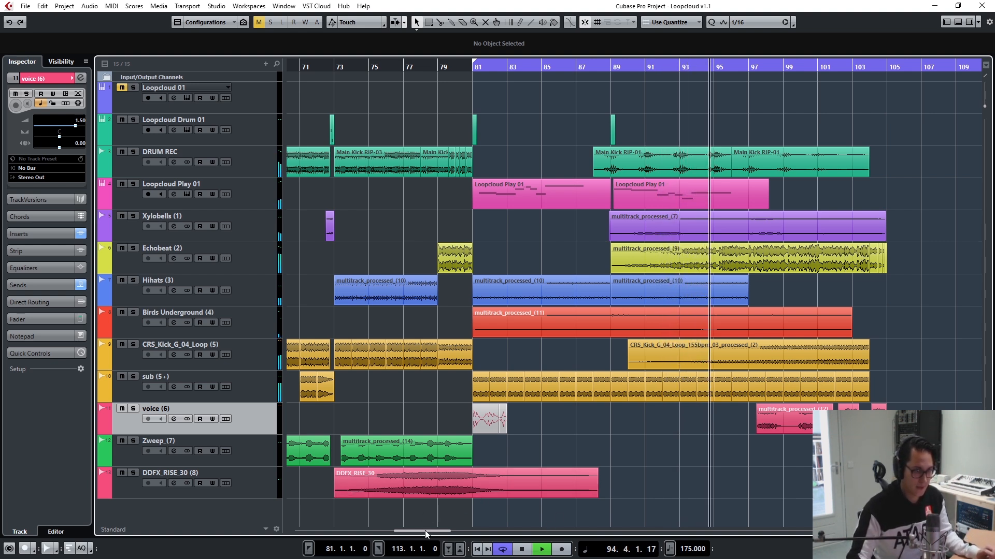
drag(425, 530, 433, 530)
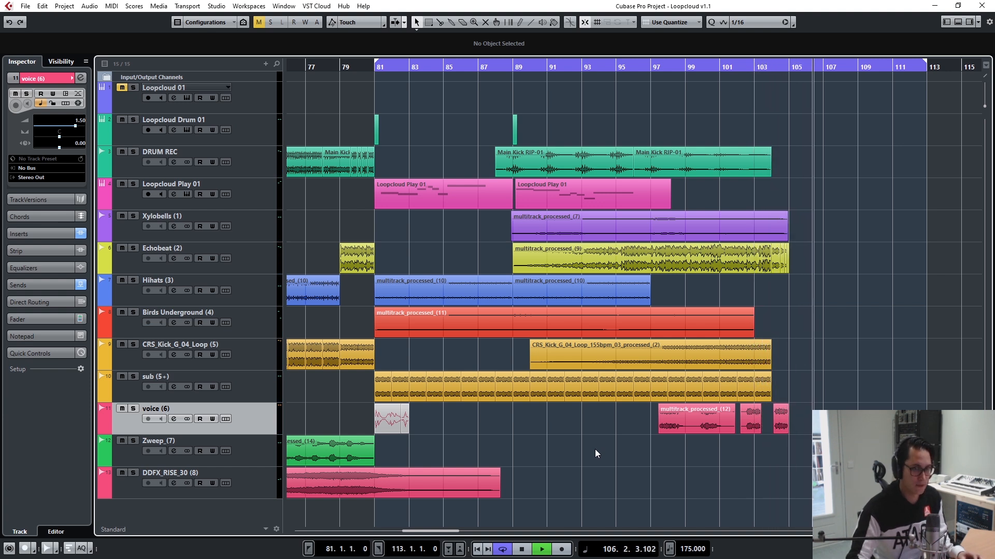
key(space)
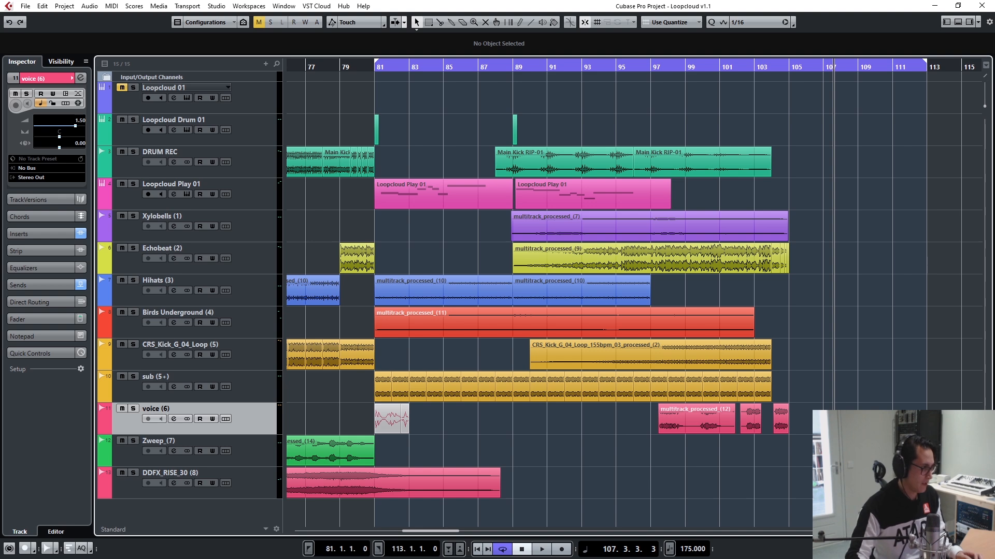
- Set the cycle range to bars 109 to 113 and unmute the Loopcloud 01 track
key(alt+Tab)
drag(927, 28, 807, 34)
click(905, 38)
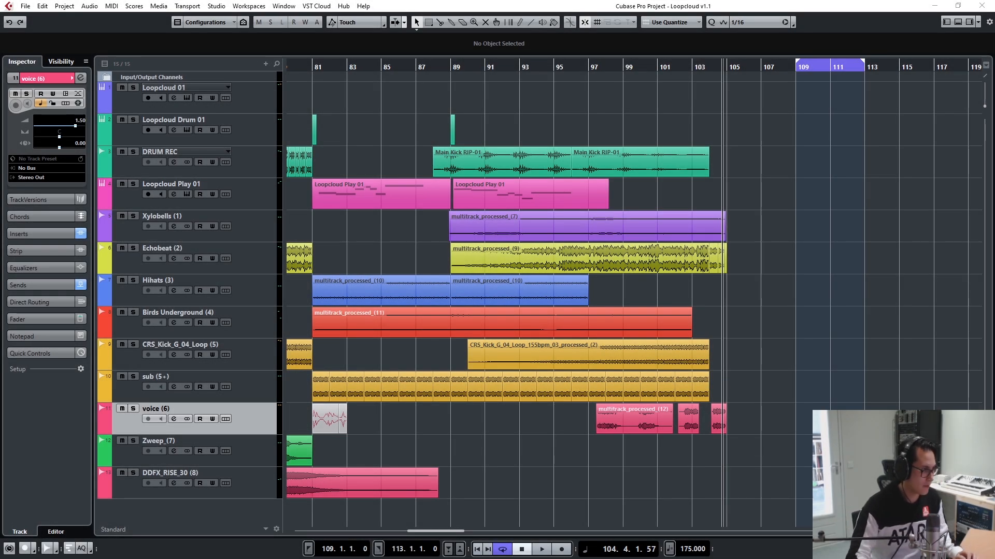
- Switch to Loopcloud, apply the DNB Lead 1 factory pattern to the CRS_Kick_G_04_Loop_155bpm_03 loop, and start playback
key(alt+Tab)
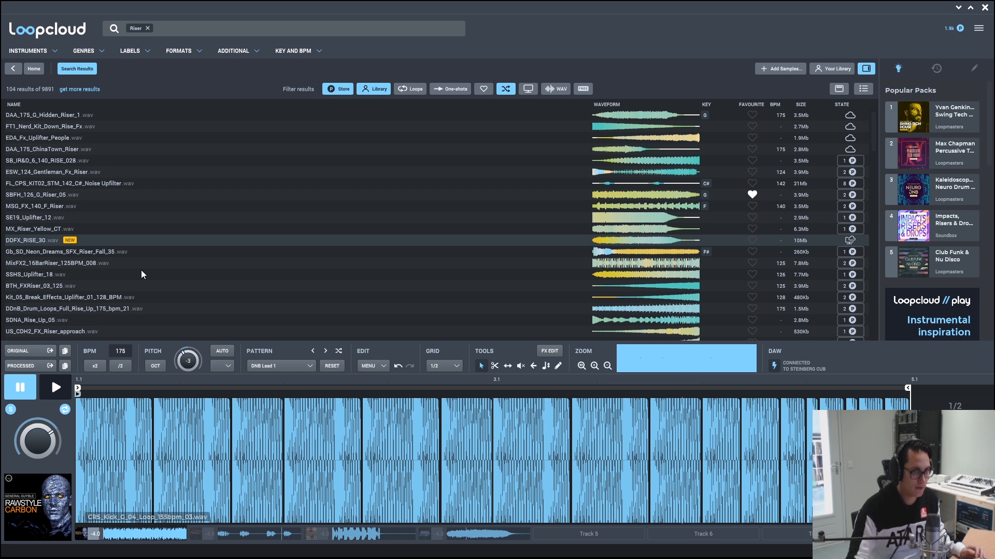
click(300, 368)
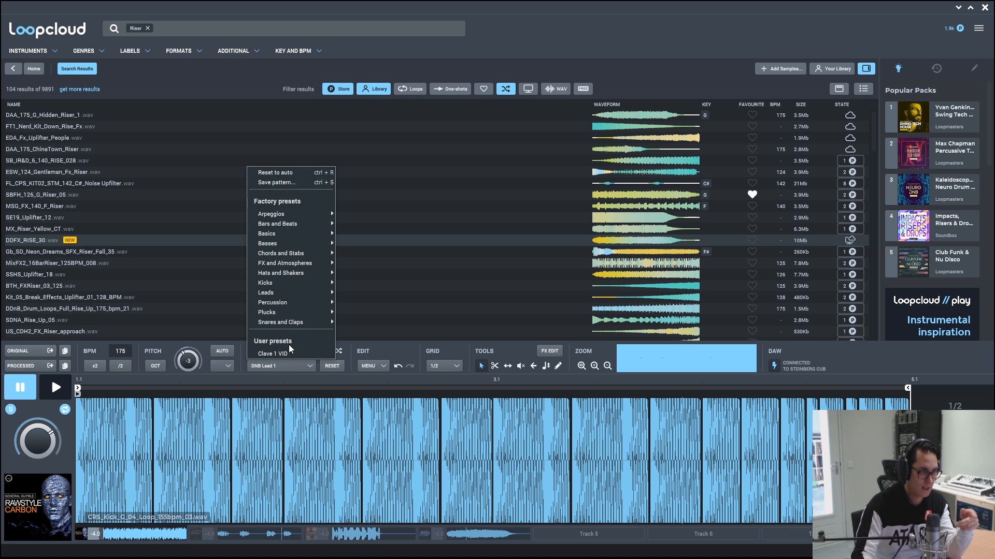
mouse_move(271, 295)
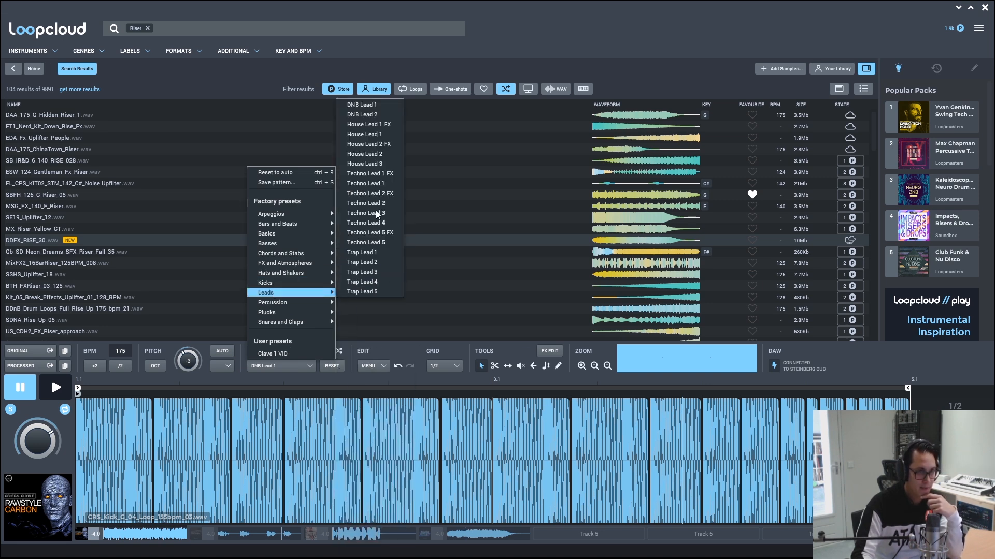
click(362, 106)
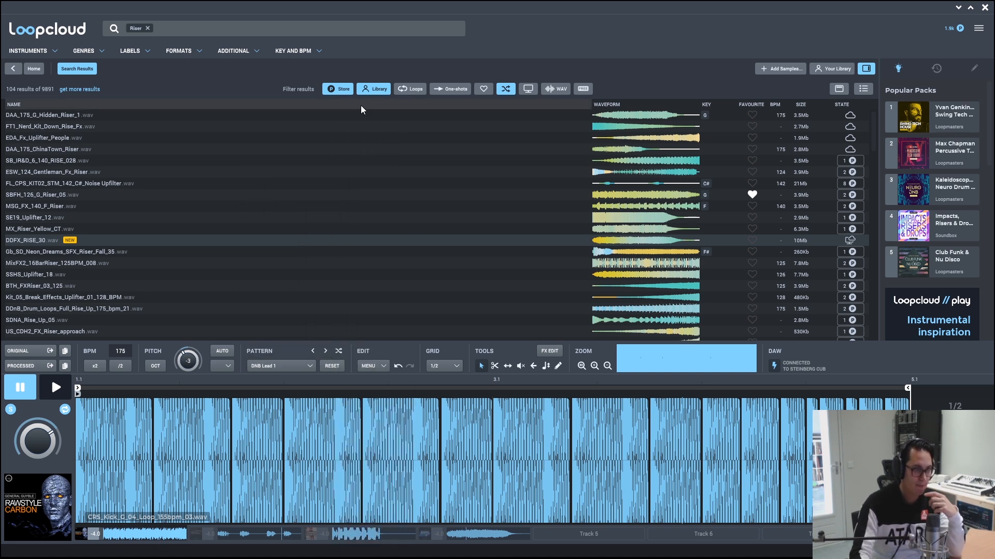
key(space)
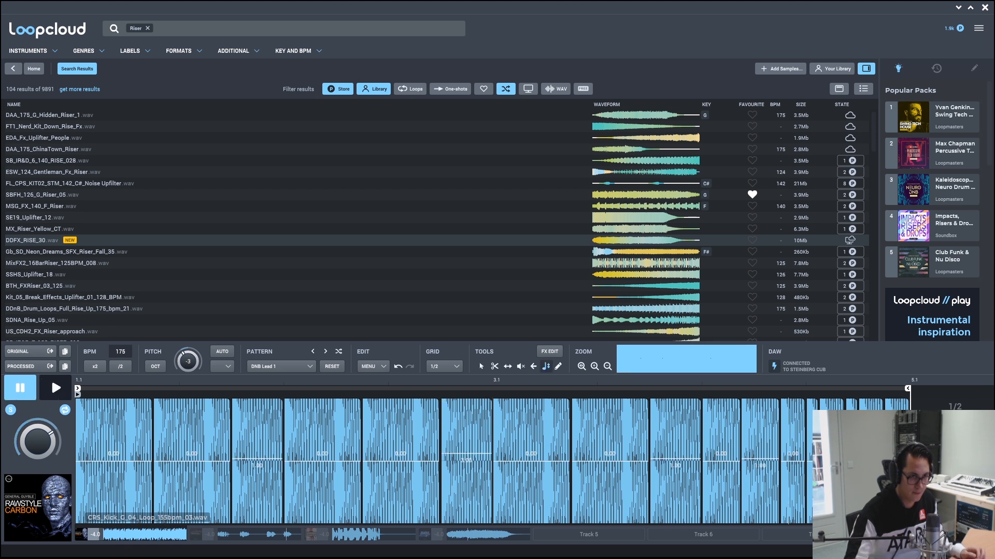
- Raise the pitch of the slice starting at 3.1 to 21, lower the pitch of a later slice, and pause playback
drag(533, 459, 533, 435)
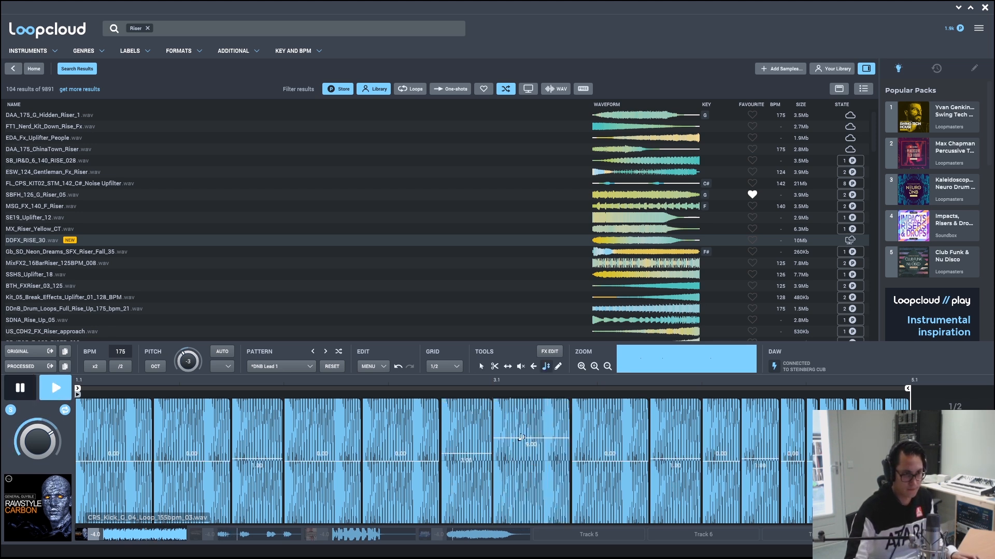
drag(531, 438, 531, 407)
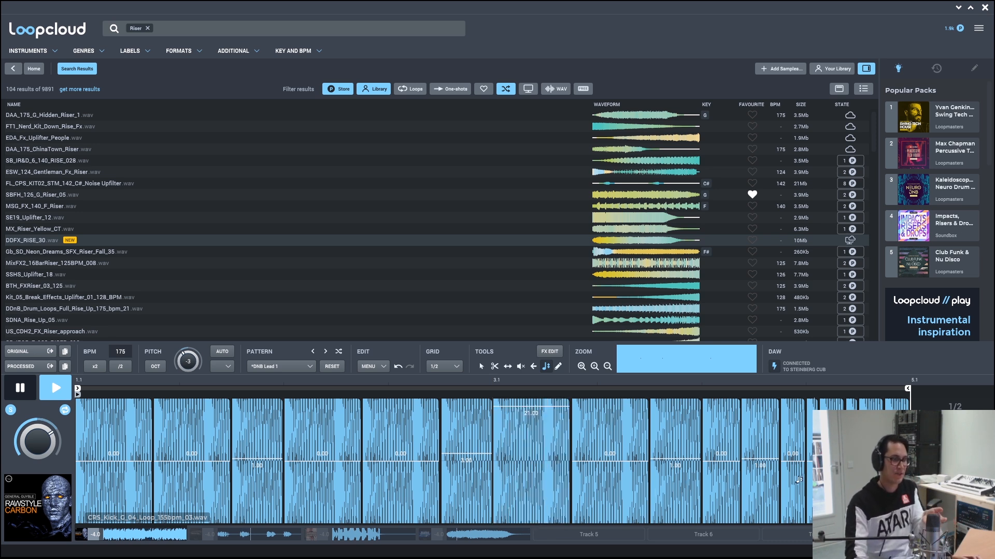
drag(673, 462, 688, 496)
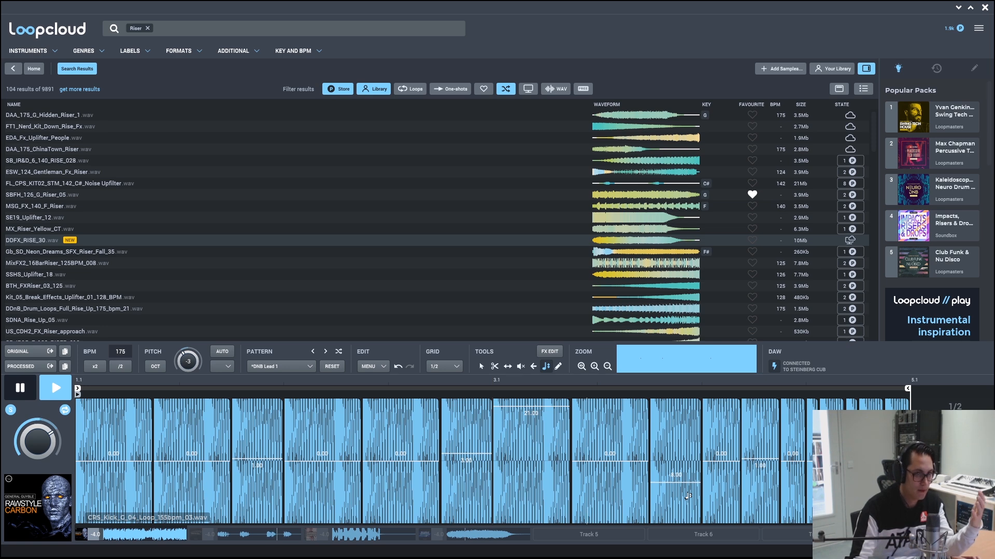
key(space)
- Audition the kick loop with the House Lead 1 and House Lead 2 patterns and their FX versions
click(325, 352)
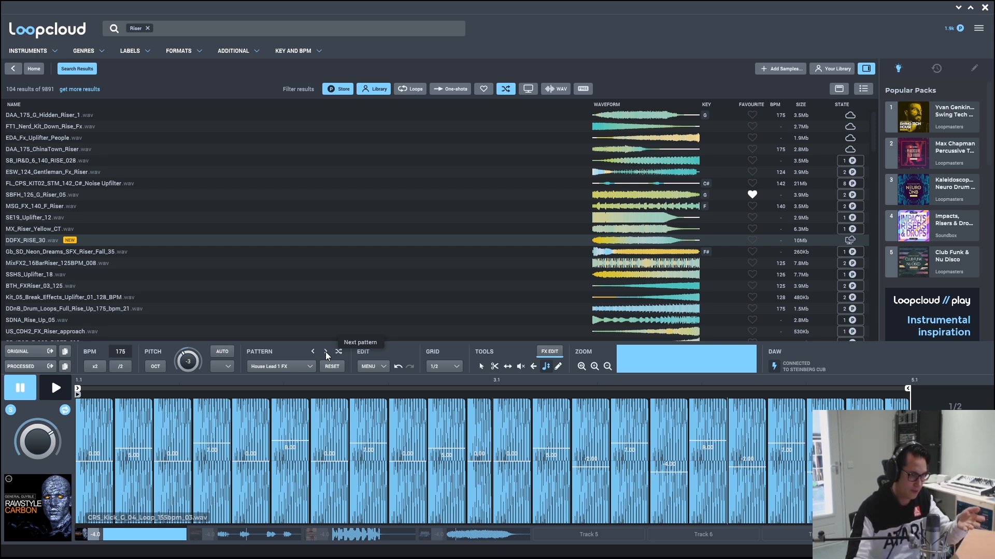
click(325, 353)
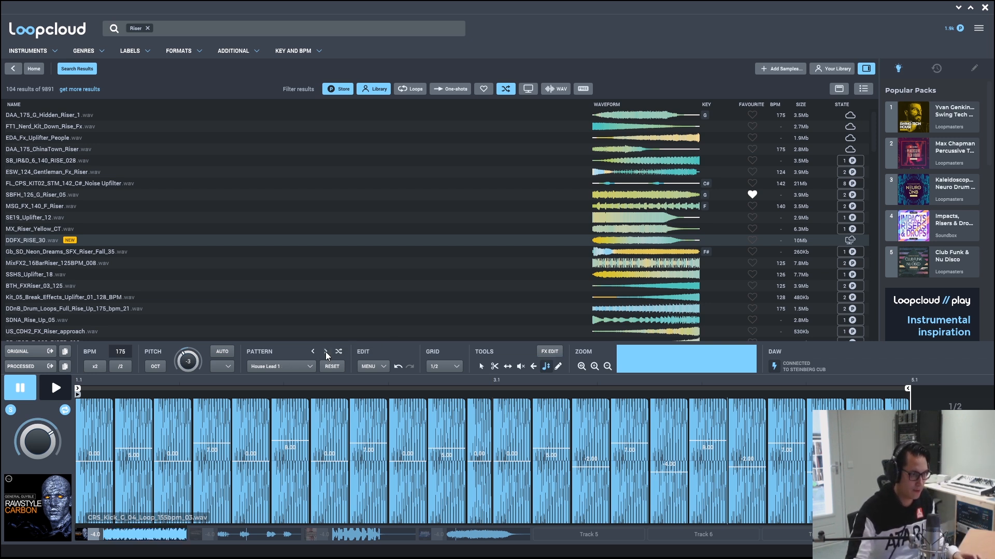
key(space)
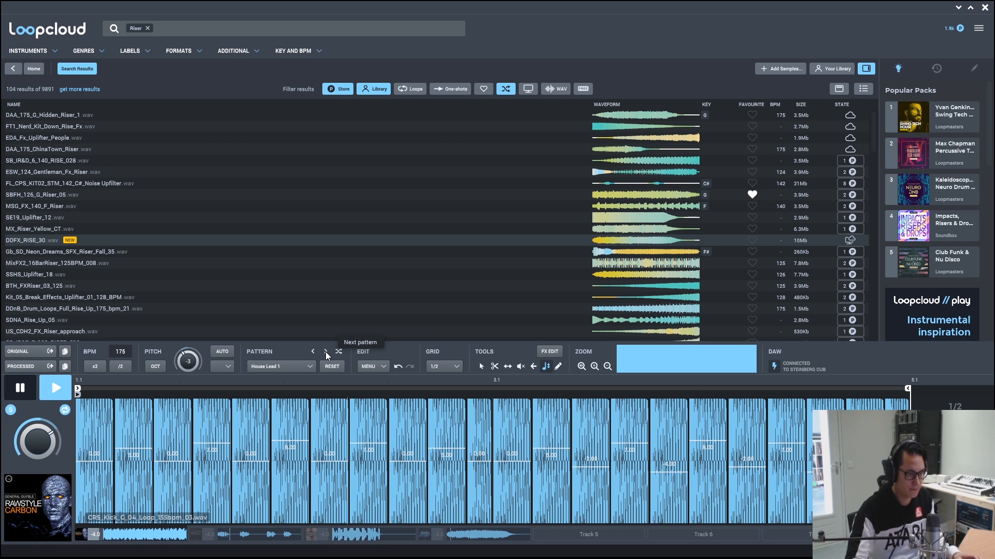
key(space)
click(325, 352)
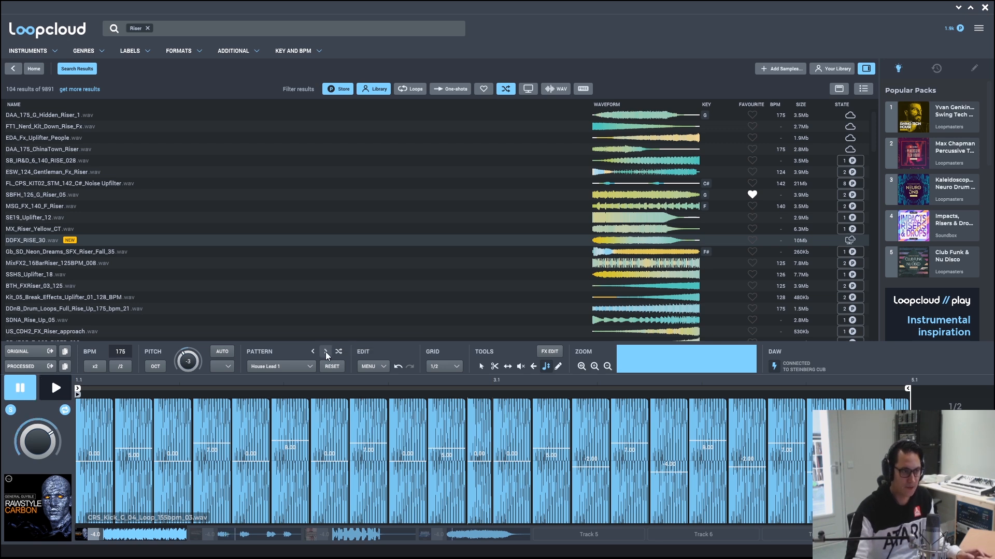
key(space)
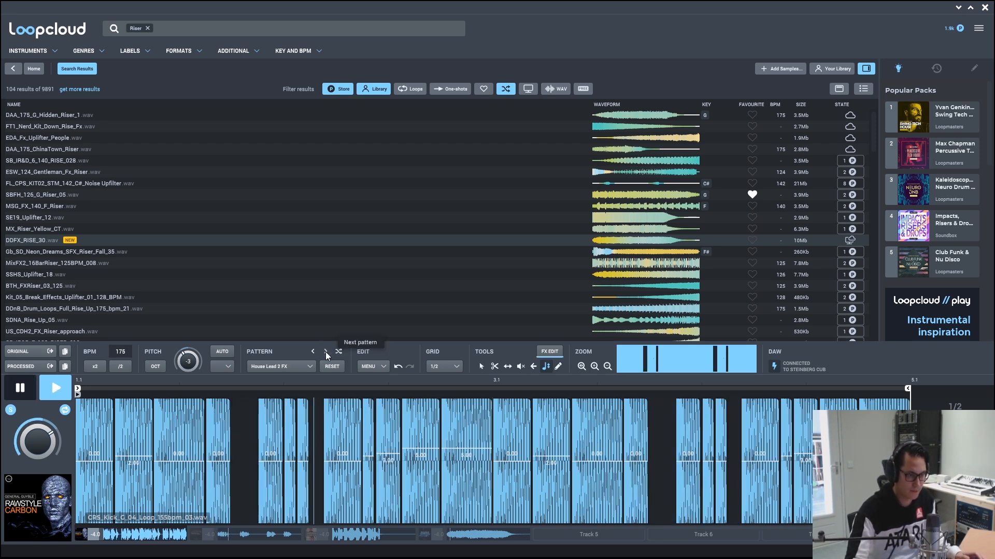
key(space)
click(325, 353)
key(space)
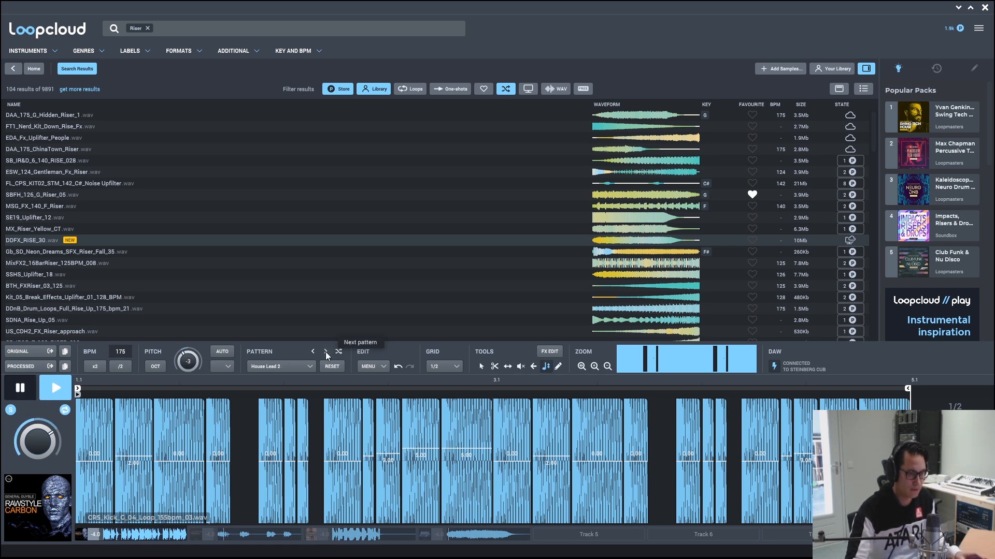
- Advance the kick loop's pattern through House Lead 3 and Techno Lead 2 FX to Trap Lead 1, and pause playback
click(325, 352)
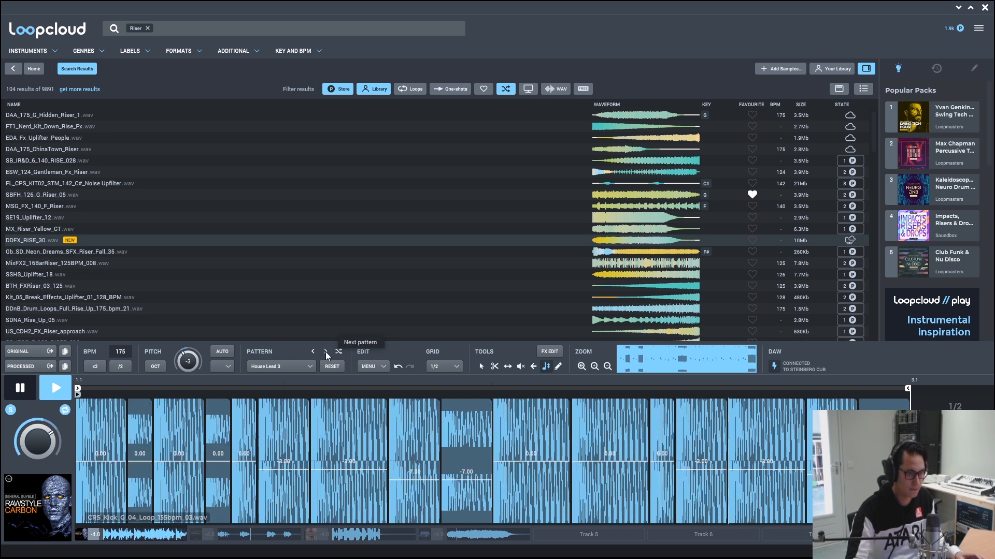
click(325, 353)
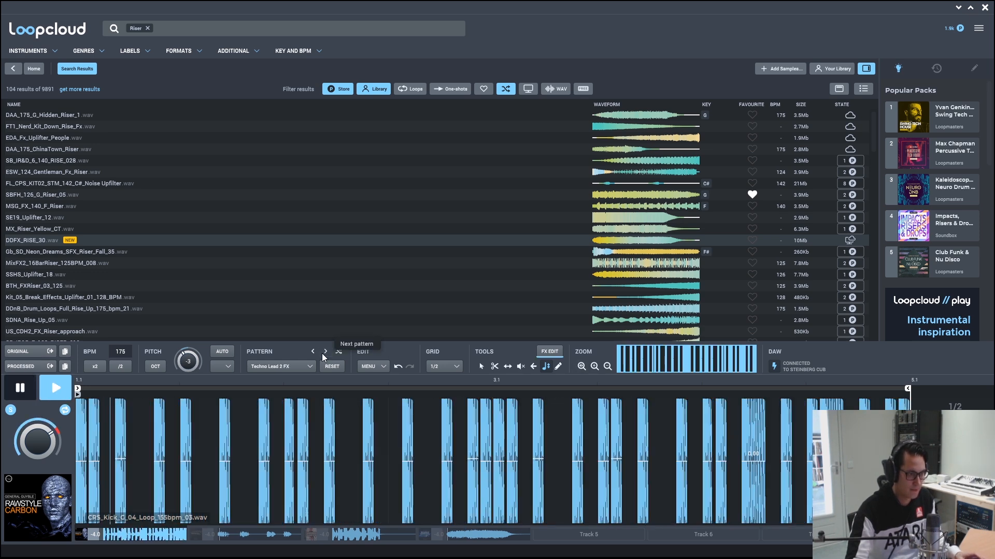
click(327, 353)
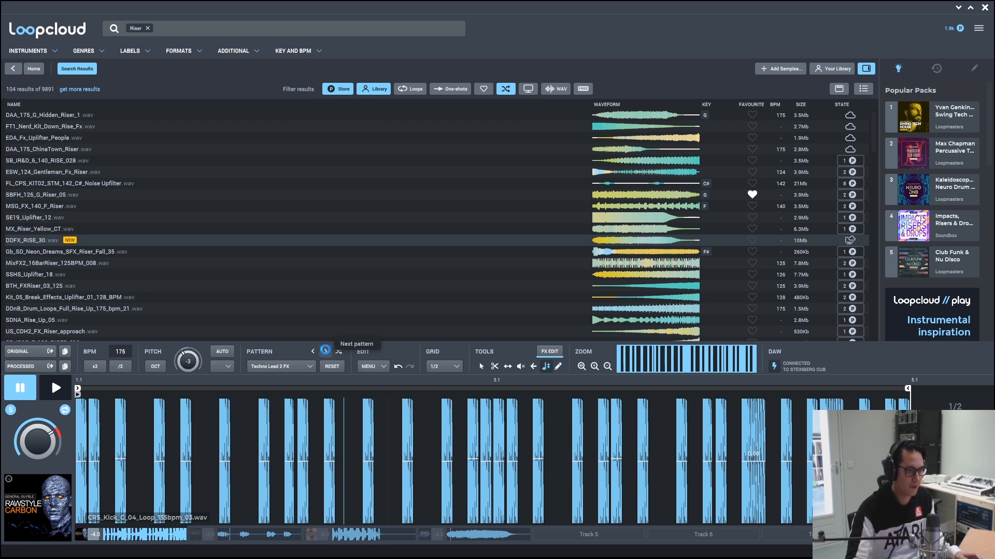
click(326, 353)
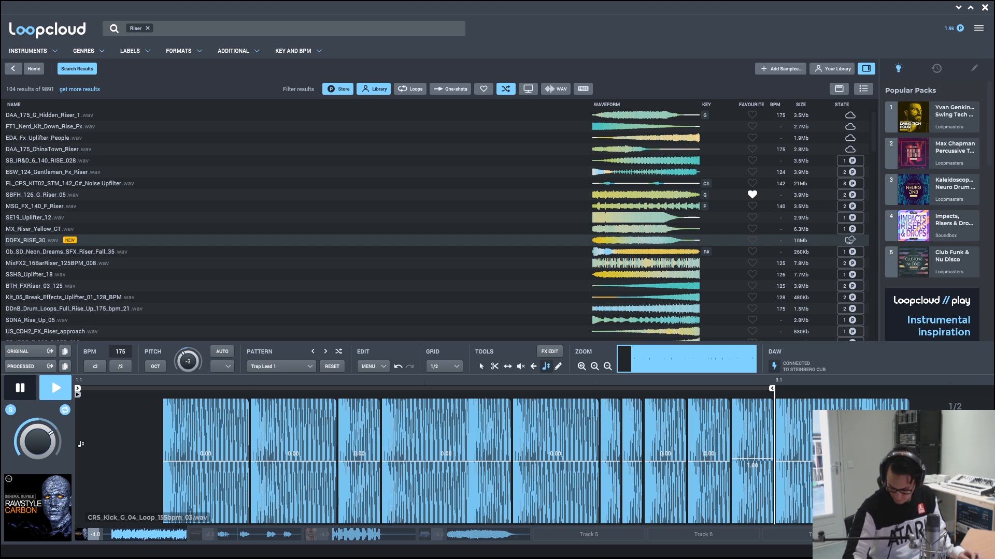
key(space)
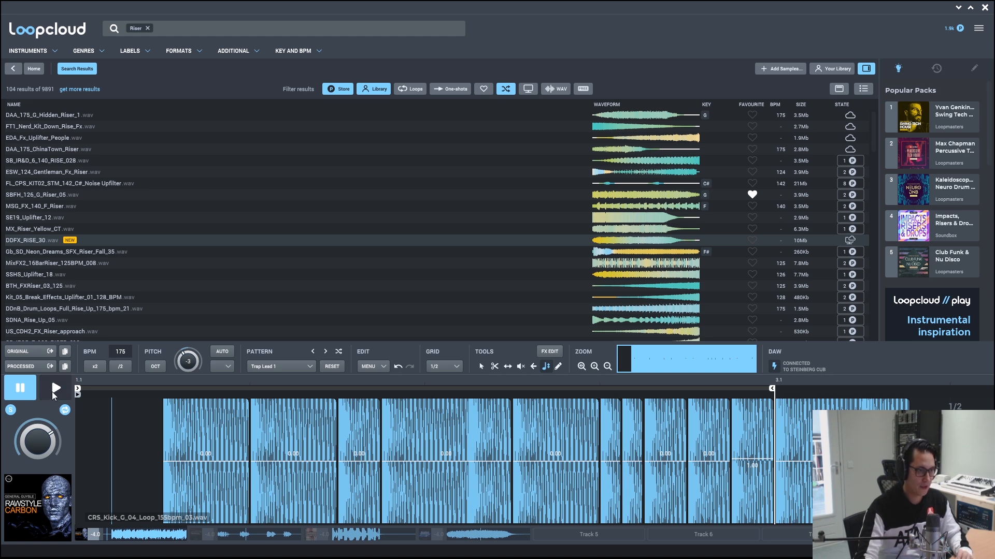
- Set the grid to 1/4 and duplicate the kick loop's pattern slices behind the originals
click(53, 391)
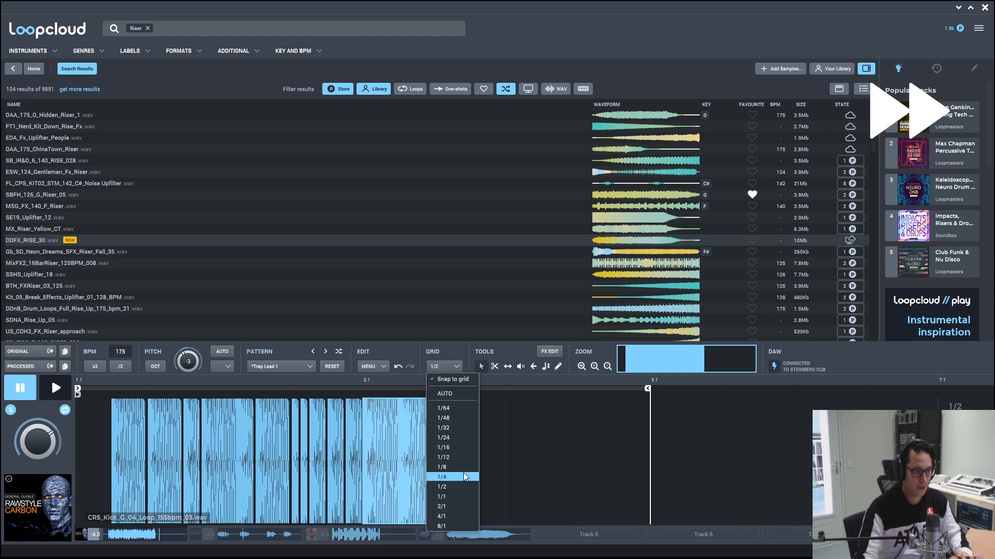
click(449, 477)
click(103, 454)
click(123, 467)
shift+click(335, 442)
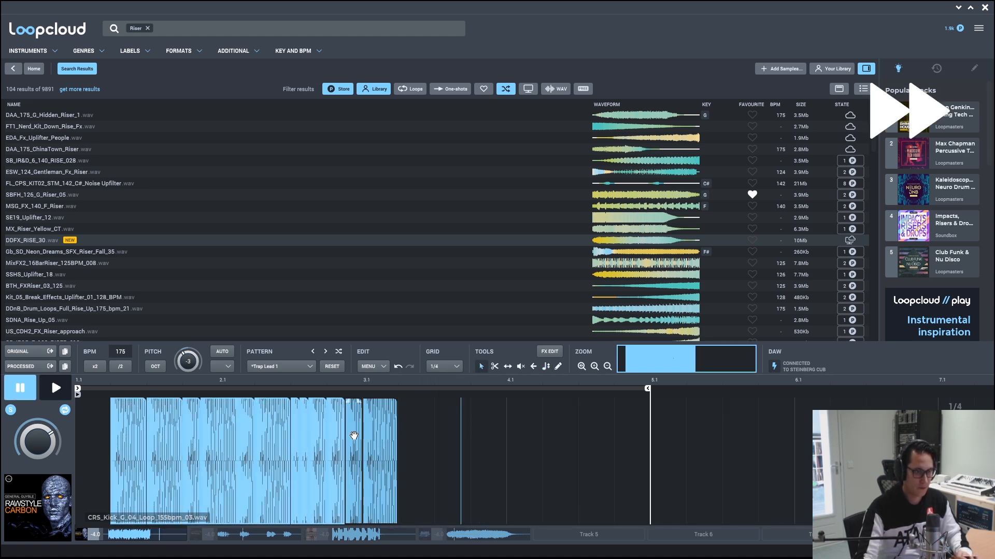
key(ctrl+d)
- Delete the unwanted slices from the extended kick loop and preview the edited pattern
click(378, 438)
key(Delete)
key(space)
key(space)
click(641, 429)
key(Delete)
key(space)
key(space)
- Set the grid to 1/8, trim and duplicate a slice near the kick loop's end, and preview it with the pitch tool active
click(444, 367)
mouse_move(577, 434)
mouse_down()
mouse_move(596, 434)
mouse_move(570, 430)
mouse_up()
key(ctrl+d)
key(space)
click(545, 367)
drag(623, 461, 569, 461)
key(space)
- Import the processed kick loop into the Cubase project at bar 105 on the CRS_Kick_G_04_Loop (5) track, copying the file to the working directory
click(970, 7)
drag(466, 35, 456, 0)
drag(98, 199, 837, 360)
click(674, 22)
key(alt+Tab)
drag(280, 2, 545, 36)
drag(484, 39, 207, 0)
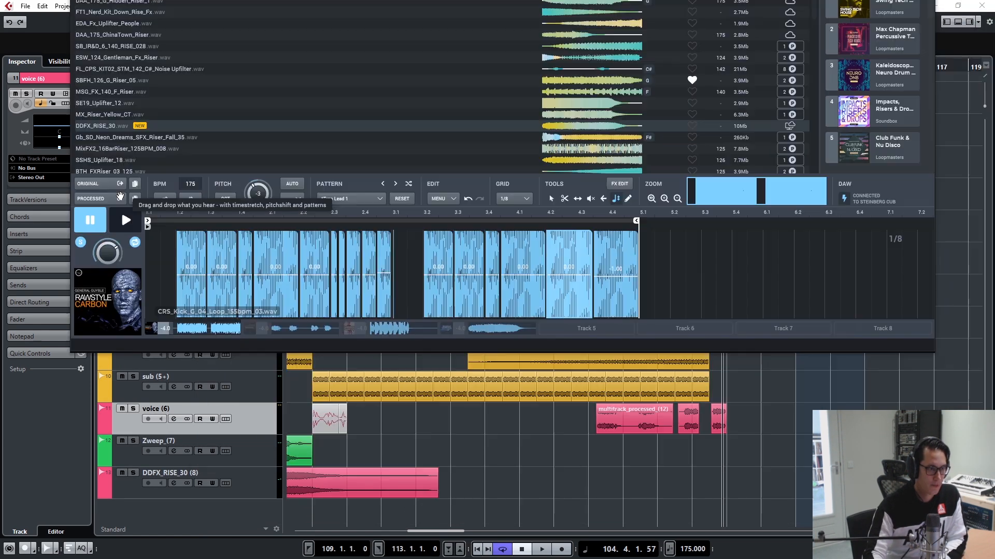
drag(125, 199, 833, 373)
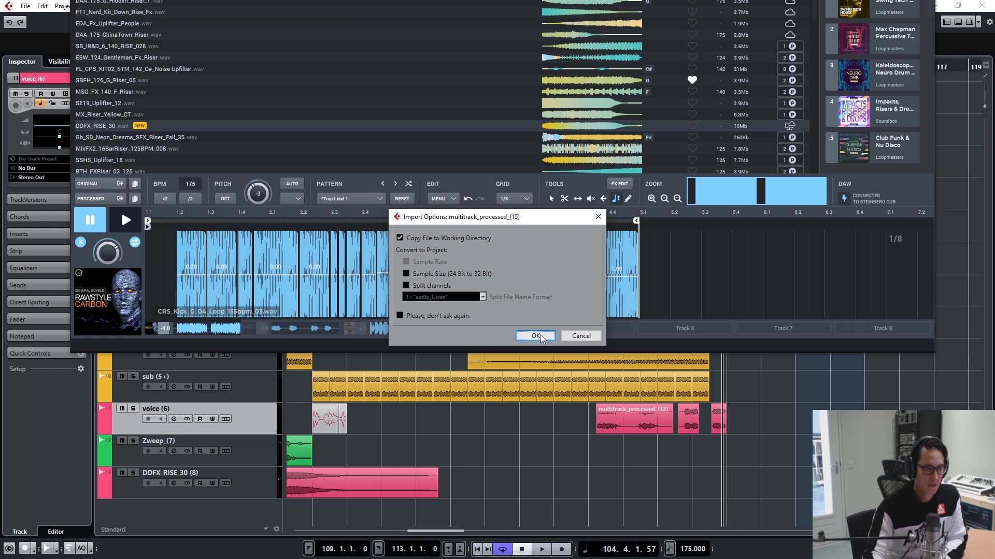
click(535, 337)
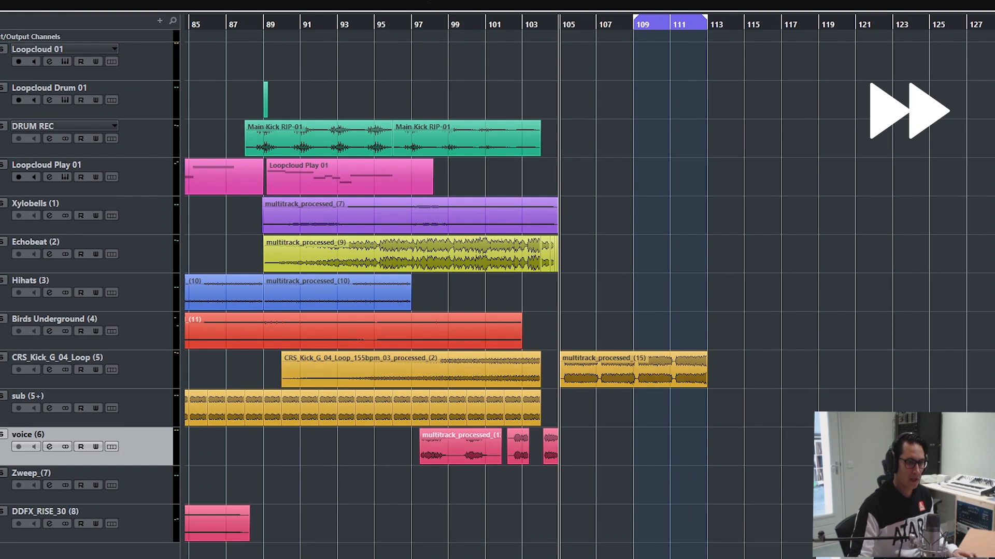
- Place a copy of the Main Kick RIP-01 clip at bar 105 and a short Echobeat clip at bars 111 to 113
key(ctrl+d)
drag(543, 155, 560, 155)
drag(482, 256, 845, 257)
click(735, 24)
click(659, 25)
drag(629, 269, 739, 269)
drag(904, 270, 776, 270)
drag(756, 259, 609, 259)
- Set the loop range to the new kick loop clip at bars 105 to 113 and trim the Main Kick clip to end at bar 111
click(484, 25)
click(501, 384)
key(p)
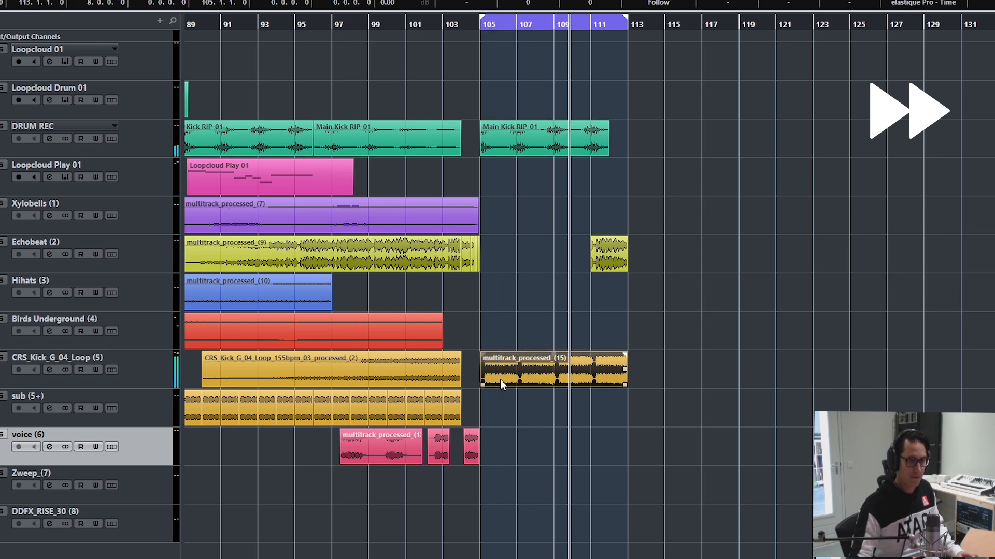
drag(608, 155, 590, 155)
- Split the kick loop clip at two points in the new section and move the playback position
drag(641, 24, 641, 104)
key(3)
click(655, 2)
click(656, 16)
click(403, 381)
click(463, 380)
key(1)
click(265, 25)
- Play back the new section and delete the unwanted segment of the kick loop clip
key(space)
key(g)
key(g)
key(g)
key(g)
click(763, 26)
drag(768, 69, 769, 150)
key(Delete)
- Cut a short kick loop segment and repeat it several times as a fill leading up to bar 113
drag(606, 364, 588, 365)
alt+click(531, 362)
key(ctrl+d)
key(ctrl+d)
mouse_move(706, 363)
mouse_down()
mouse_move(682, 363)
mouse_move(708, 365)
mouse_up()
key(ctrl+d)
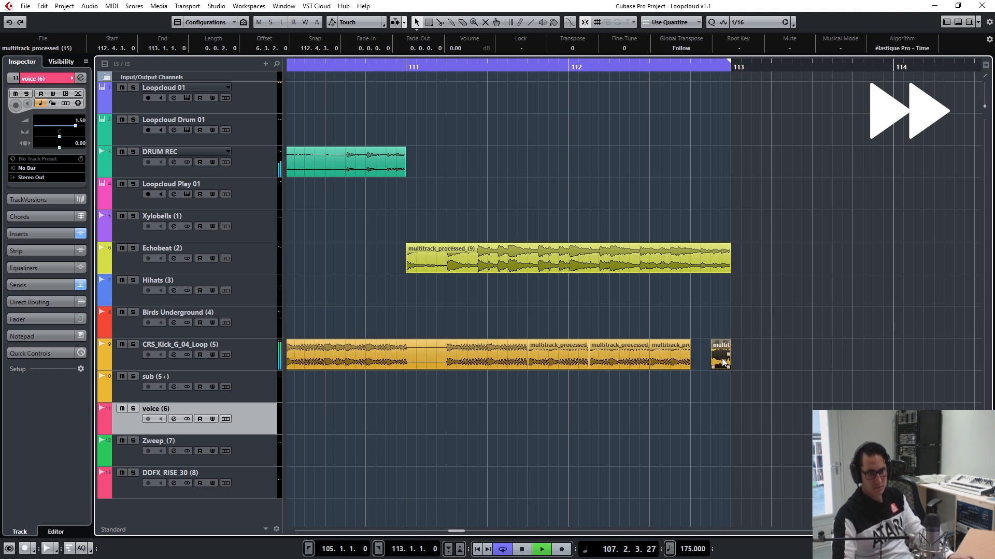
- Open the Loopcloud Drum instrument, audition its Vocal pad, and turn the pad's delay and reverb sends fully down
click(476, 126)
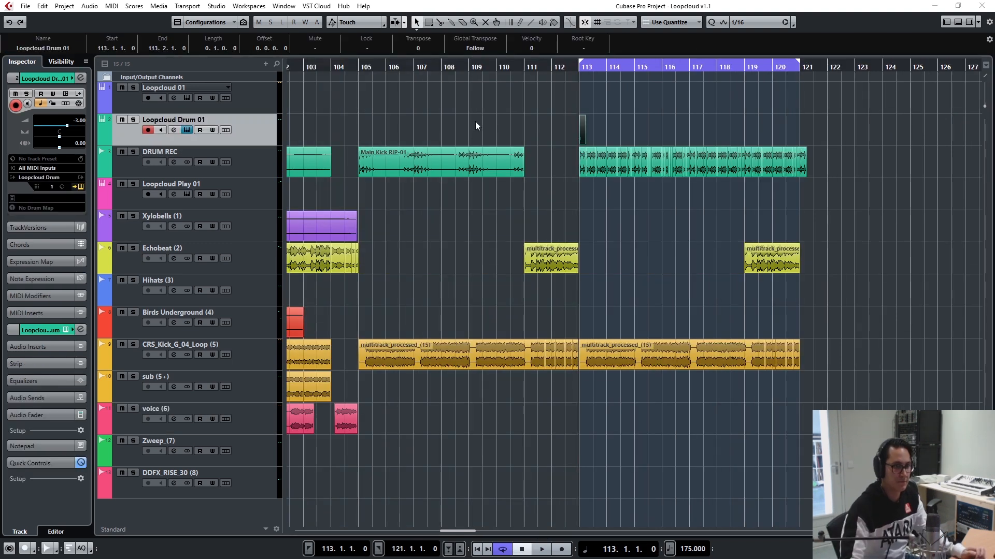
click(476, 118)
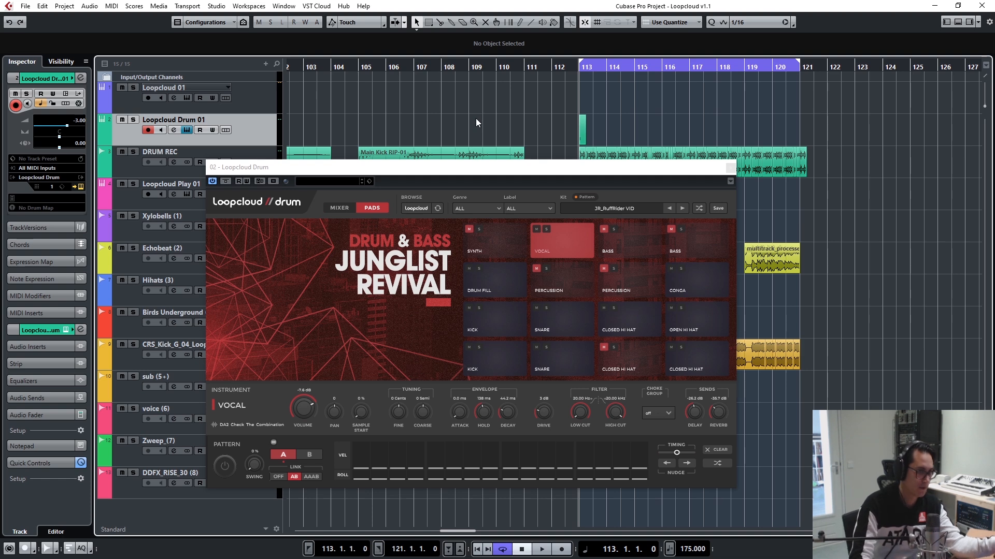
click(560, 249)
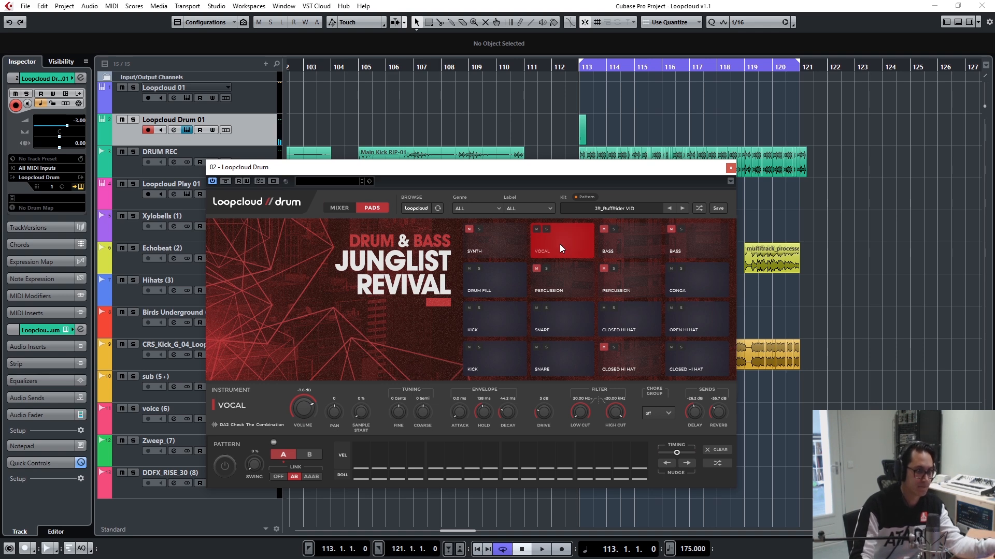
click(346, 207)
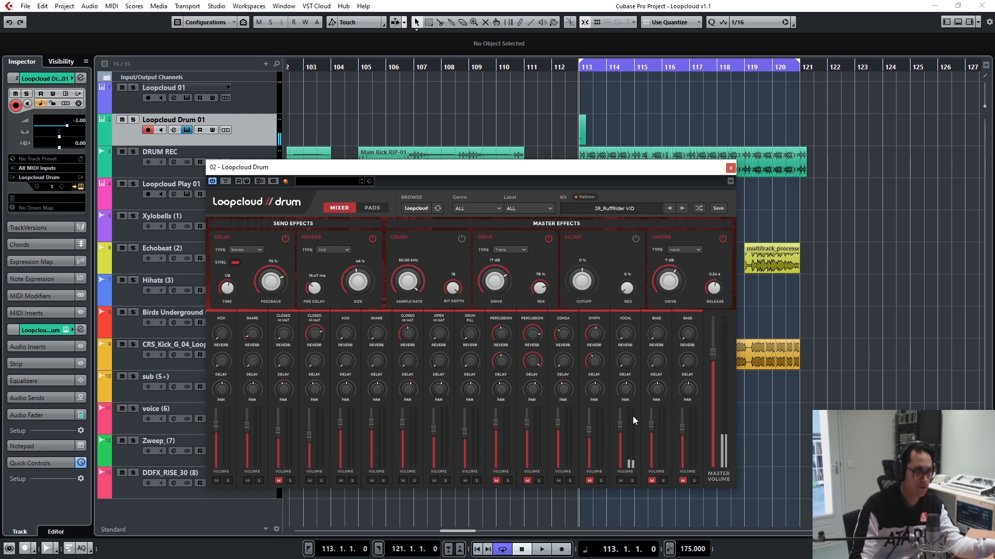
click(371, 207)
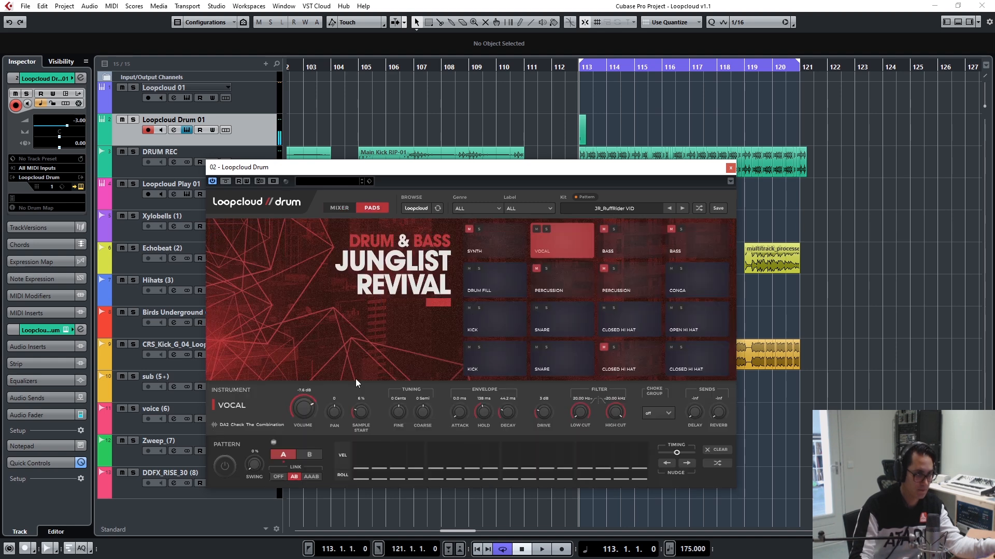
- Set the Vocal pad's sample start to 25%, coarse tuning to -7 semitones, drive to 12 dB and attack to 27.3 ms
drag(366, 402, 351, 455)
drag(424, 409, 423, 394)
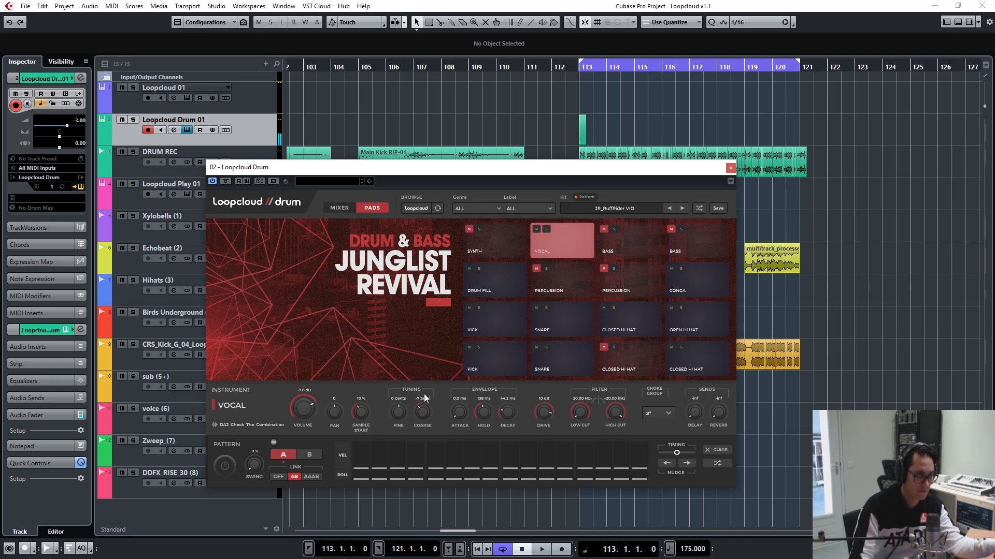
drag(361, 412, 367, 378)
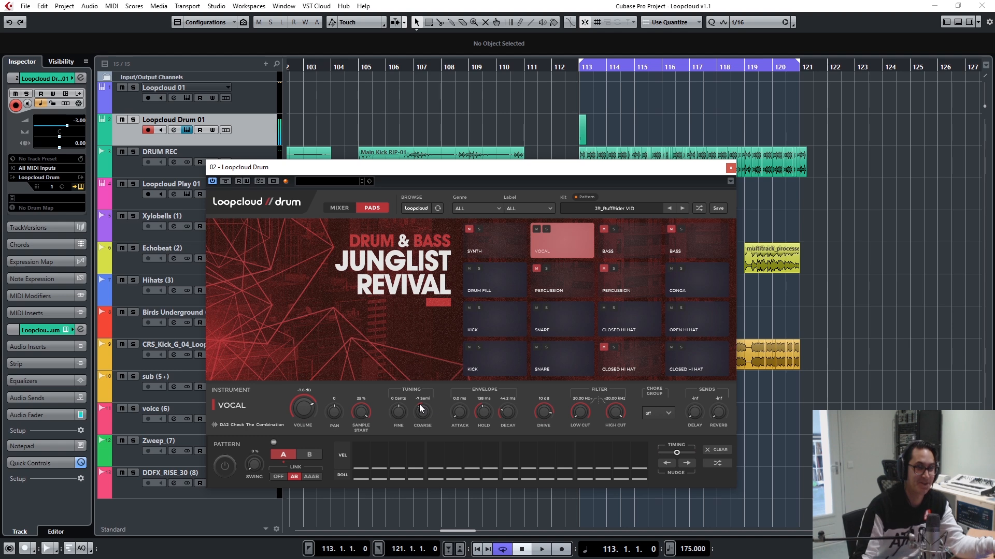
drag(545, 411, 545, 328)
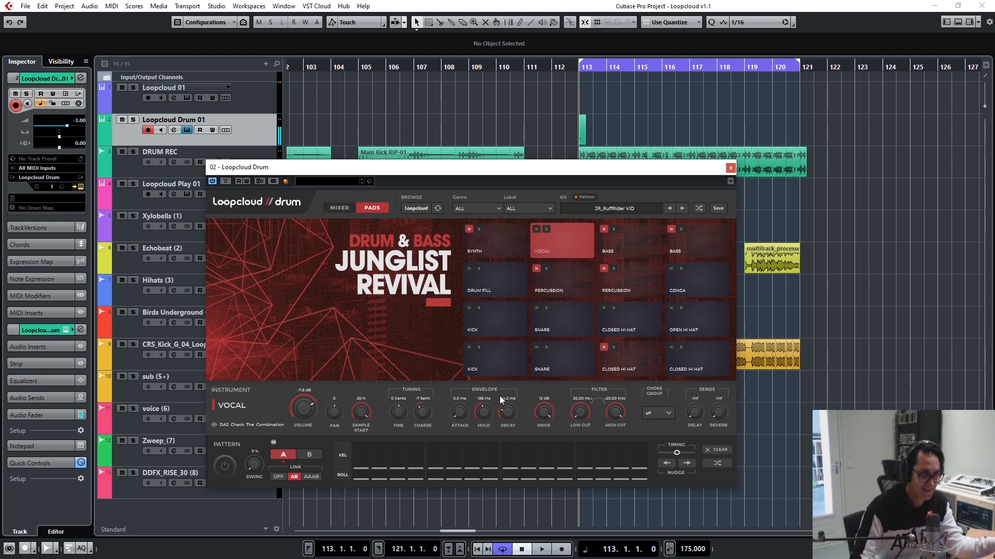
drag(459, 412, 460, 418)
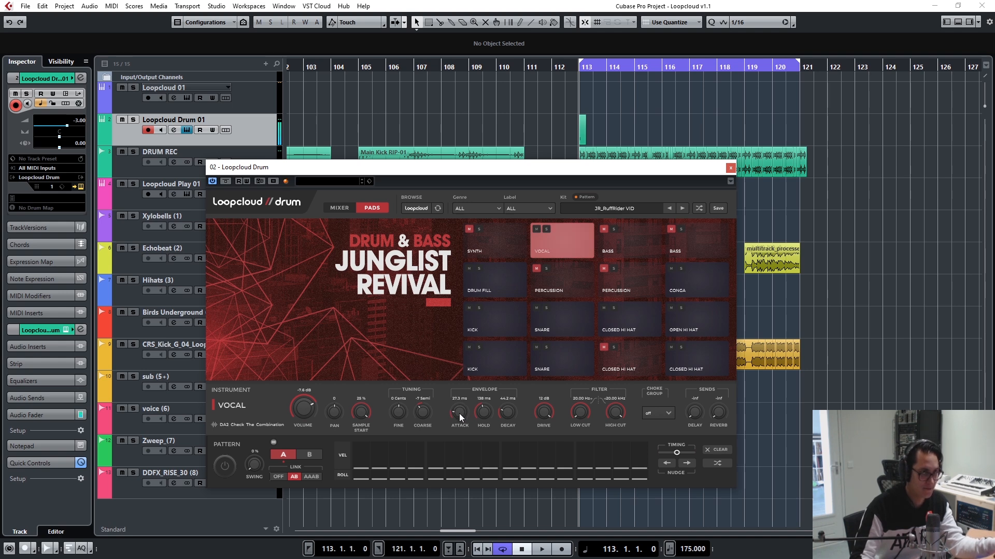
- Close the instrument and copy the Loopcloud Drum 01 clip from bar 113 to bar 105
click(730, 168)
drag(621, 136, 306, 143)
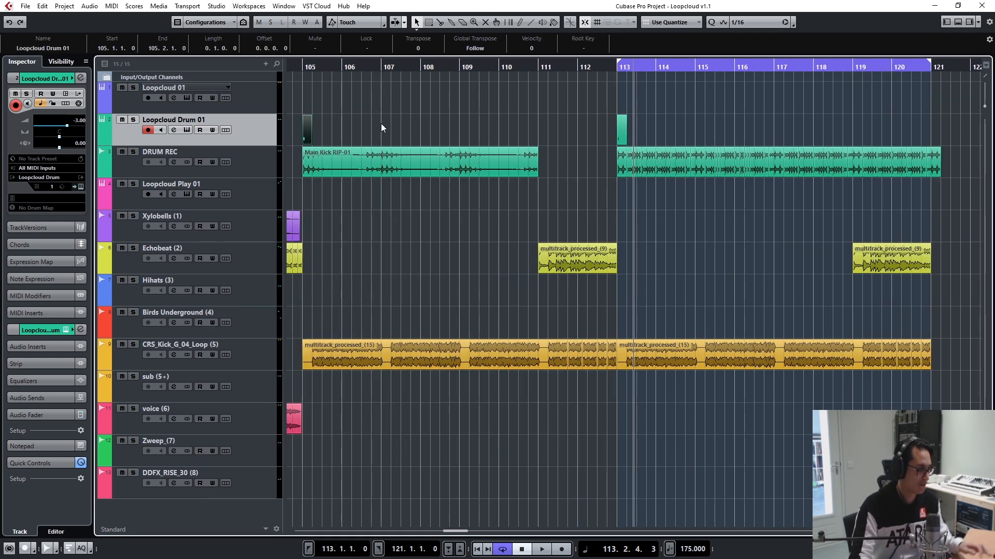
- Reopen Loopcloud Drum and refine the Vocal pad's envelope with a shorter hold, 60.7 ms attack and 65.8 ms decay
click(185, 130)
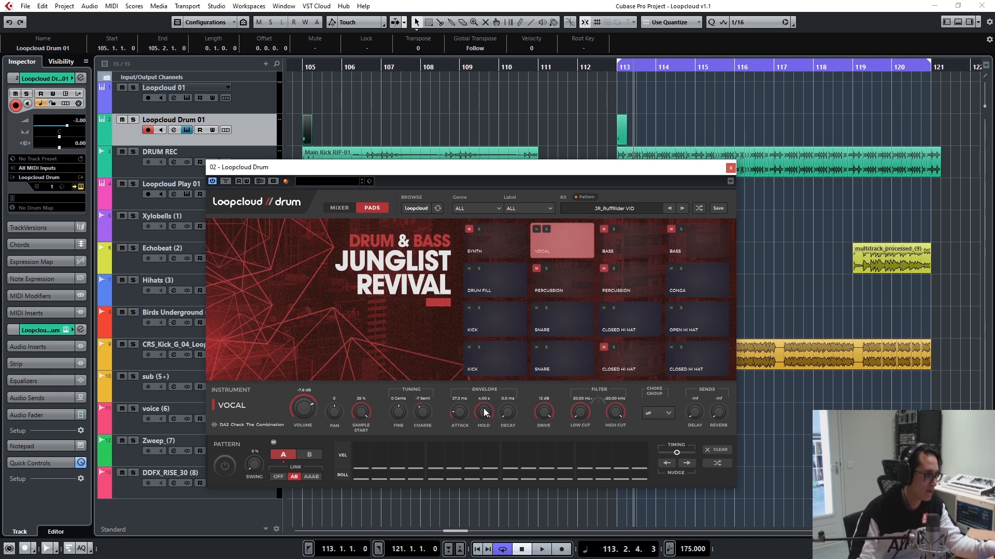
drag(485, 413, 478, 435)
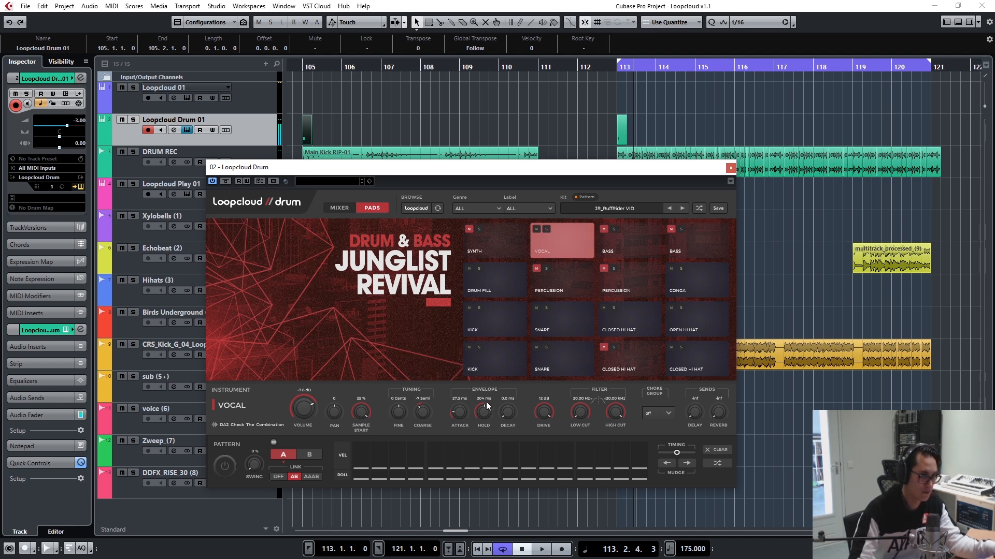
drag(486, 401, 486, 402)
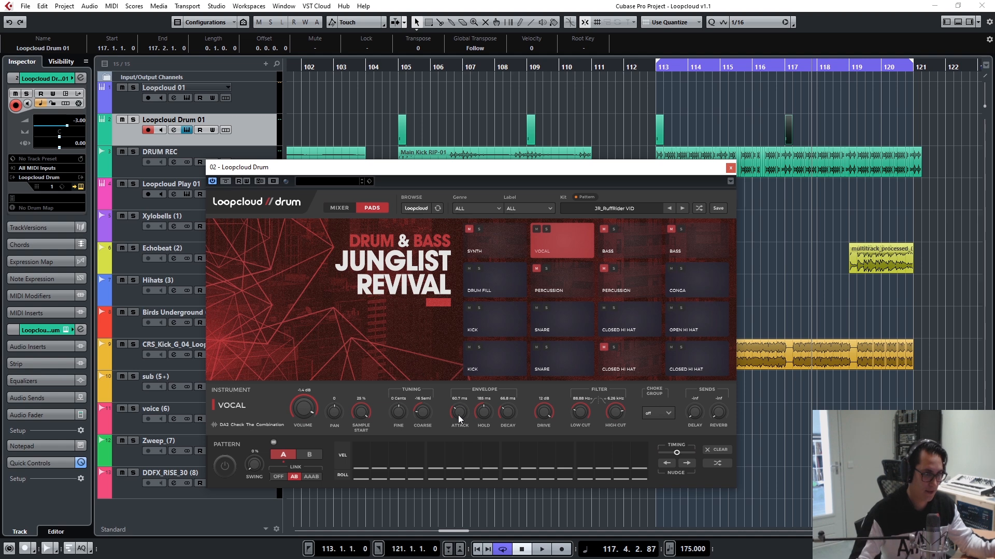
- Close the instrument and play the arrangement from bar 104
click(728, 166)
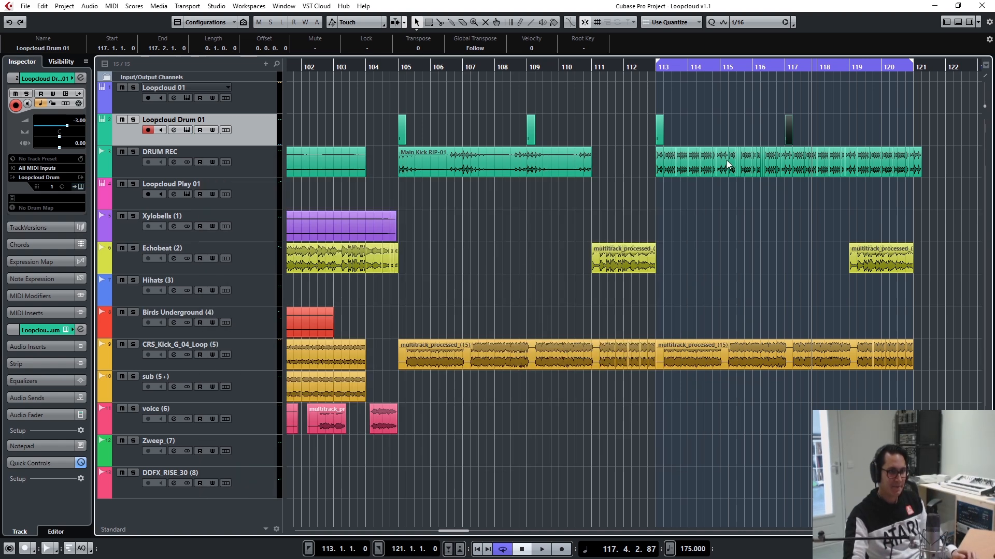
click(372, 67)
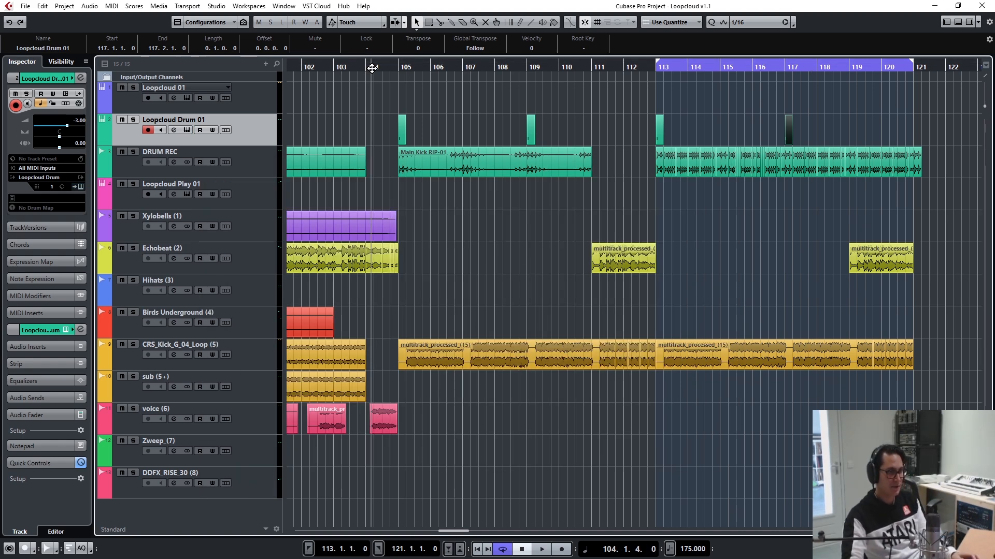
key(space)
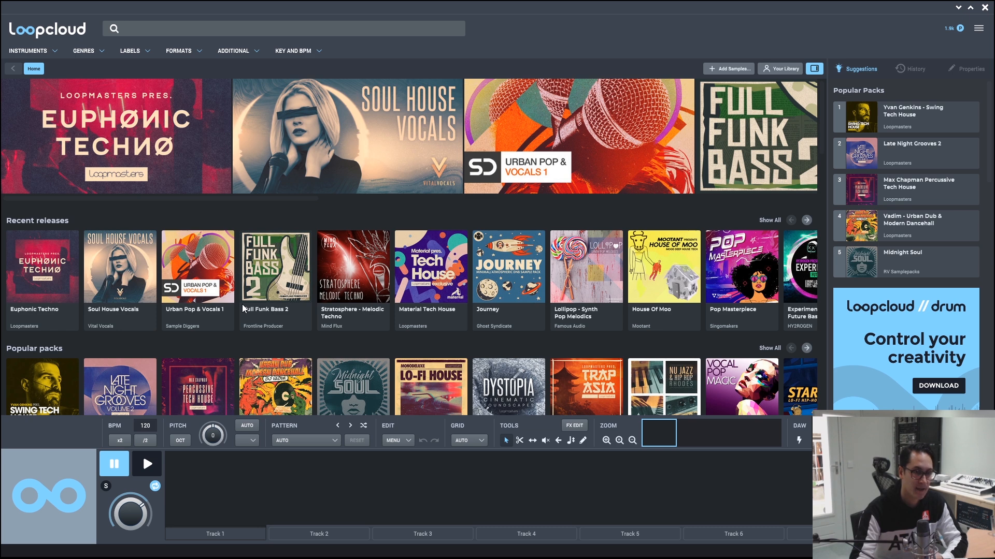
- Switch to Loopcloud, filter the samples by the Cinematic genre, and look through the results
click(103, 53)
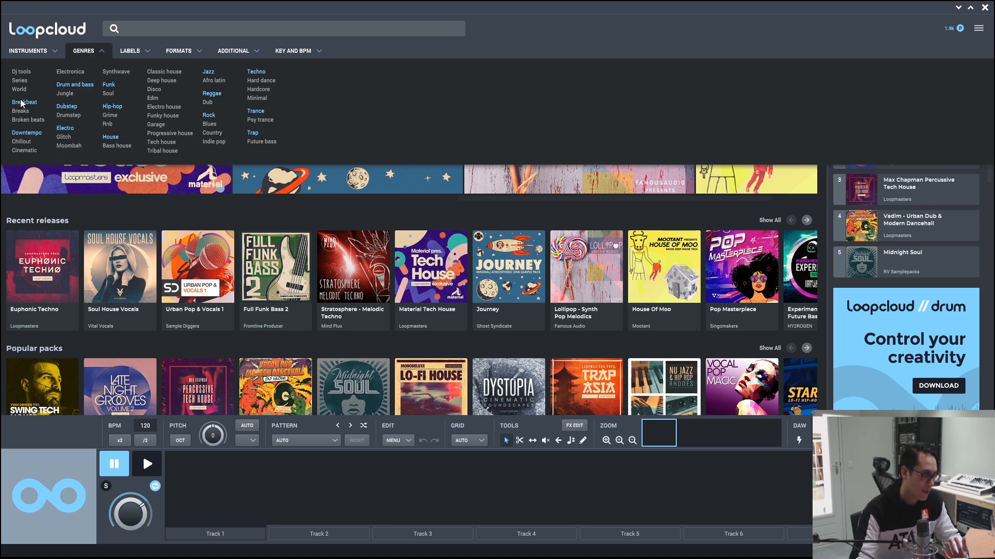
click(23, 150)
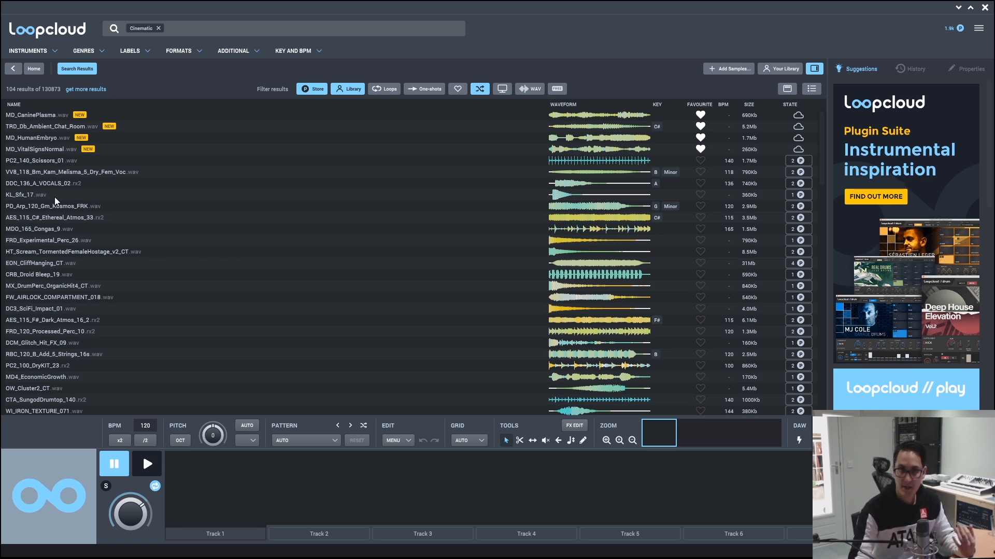
scroll(55, 196, down, 15)
scroll(54, 197, down, 5)
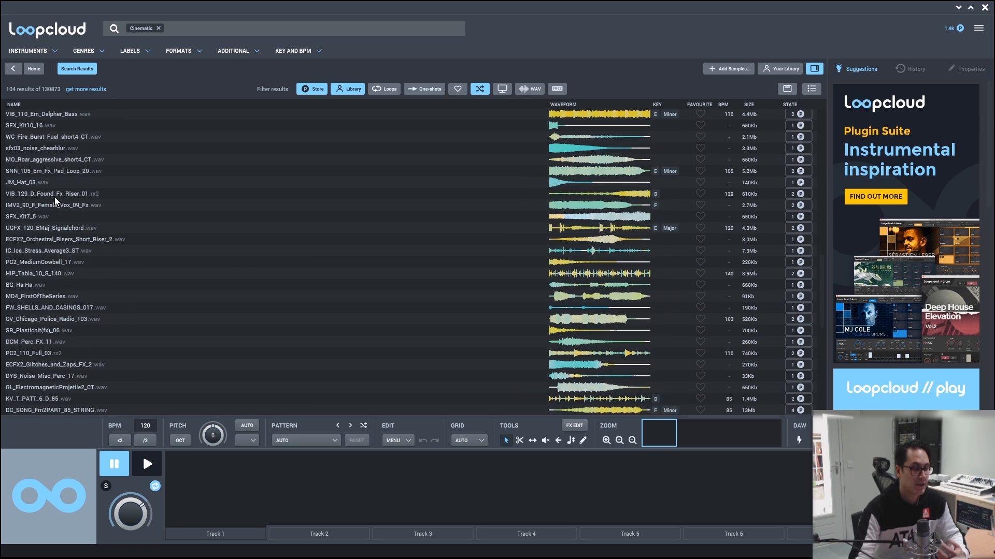
scroll(55, 197, down, 7)
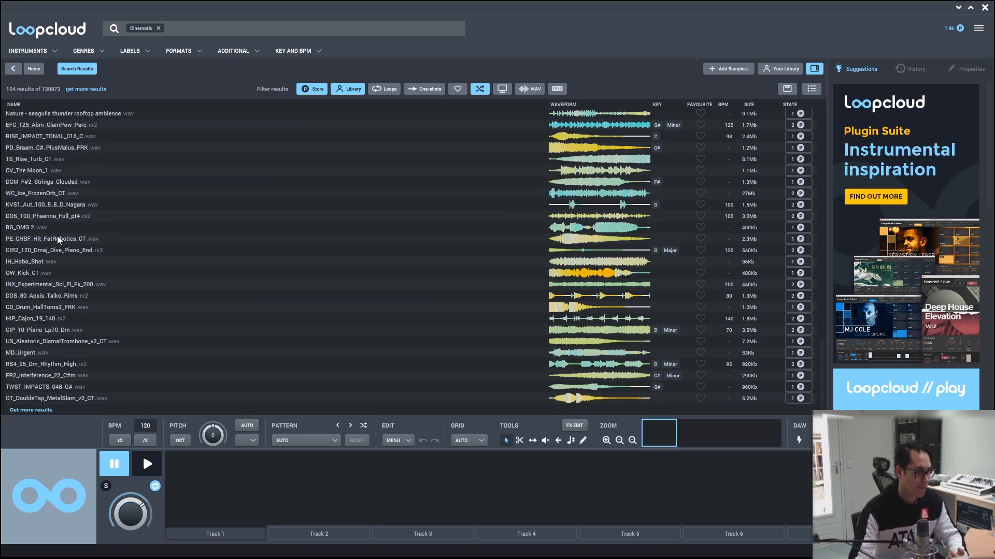
scroll(57, 235, up, 8)
scroll(57, 235, up, 10)
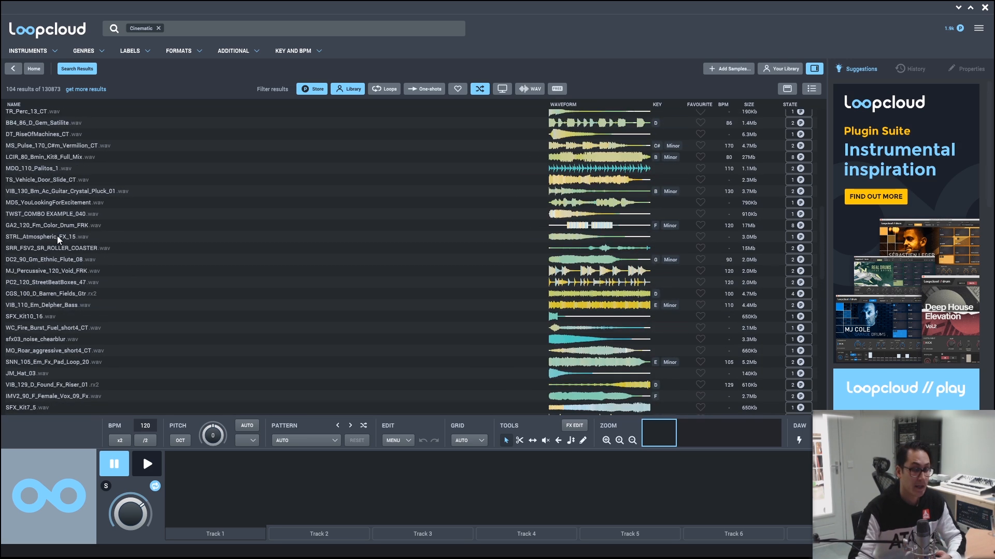
scroll(57, 235, up, 3)
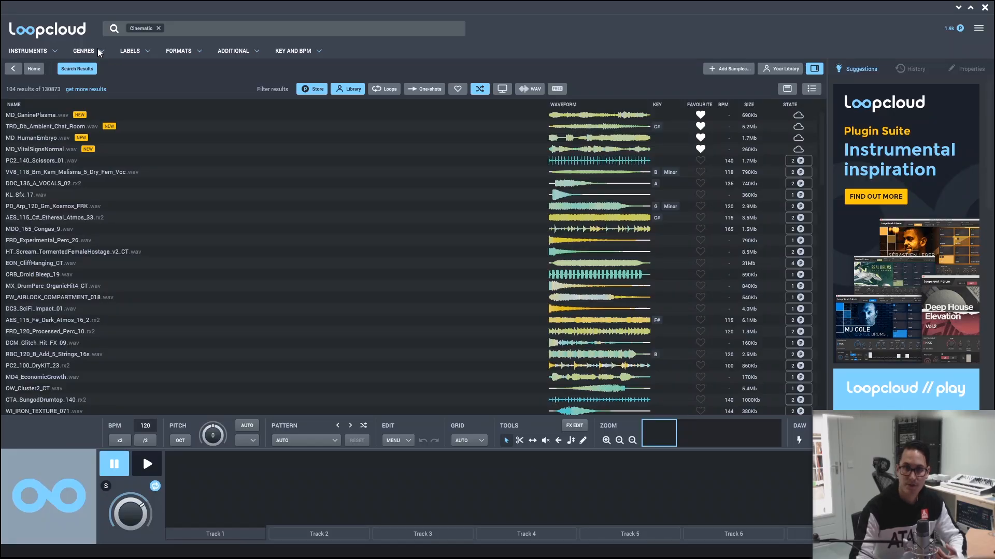
- Try combining the Cinematic filter with the Progressive house genre
click(98, 50)
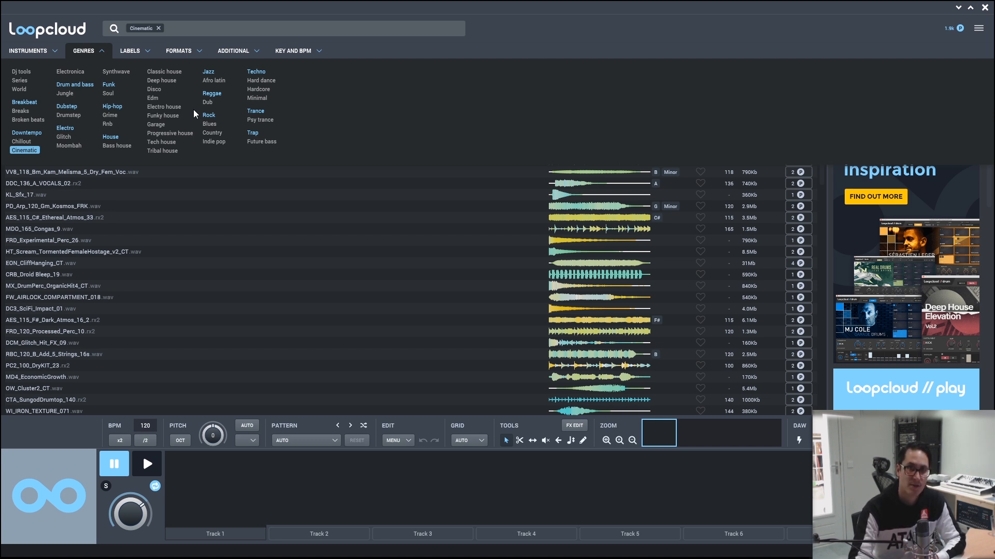
click(171, 134)
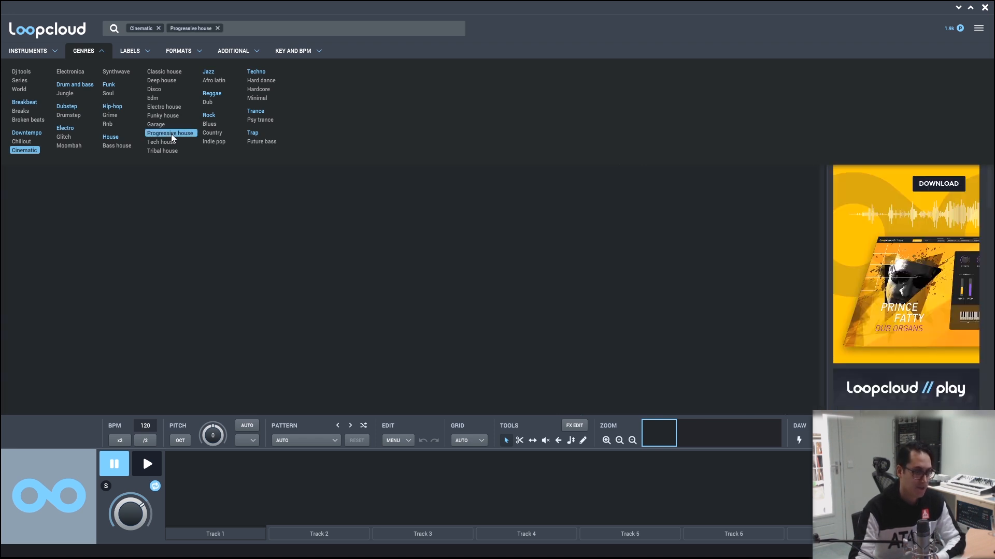
click(171, 134)
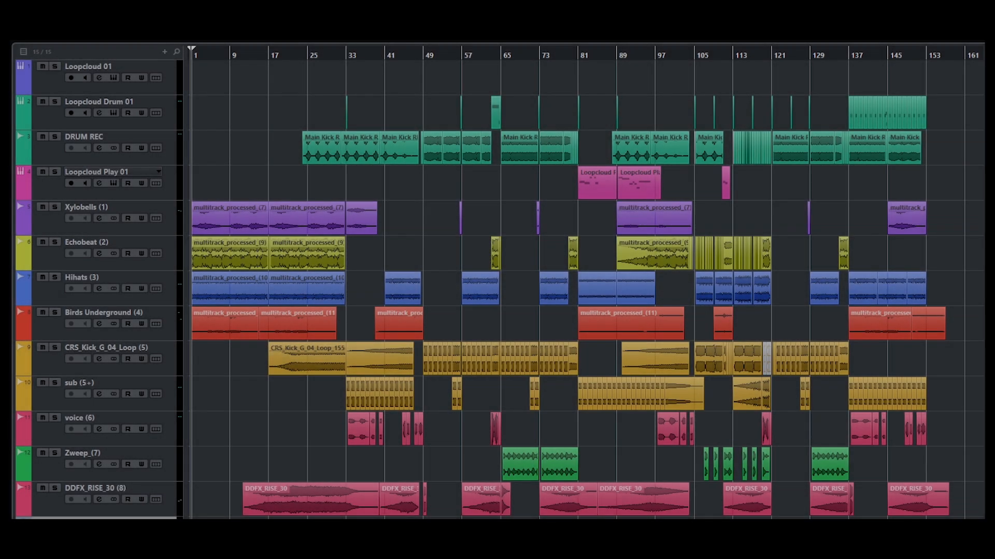
- Switch to Cubase and play the finished arrangement from bar 1
key(space)
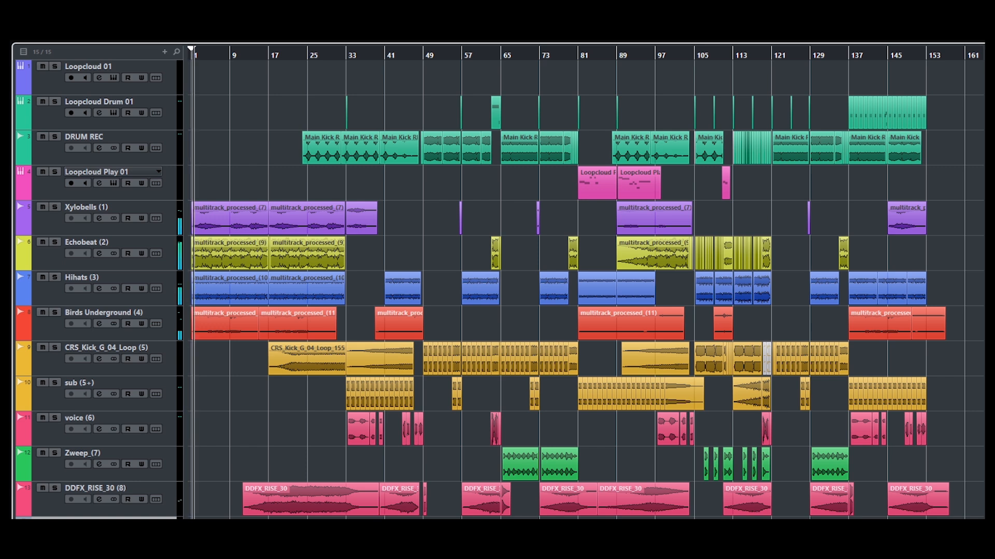